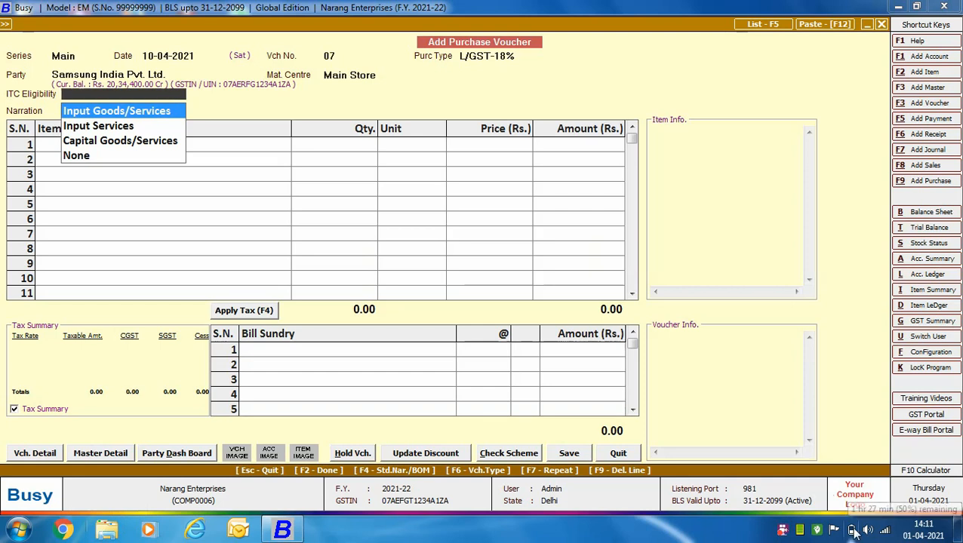
Step: Set ITC eligibility to Input Goods/Services and enter Samsung LED 40" Inch, quantity 5 Pcs. at a price of 50,000
{"action": "key", "text": "Return"}
{"action": "key", "text": "Return"}
{"action": "key", "text": "Return"}
{"action": "type", "text": "5"}
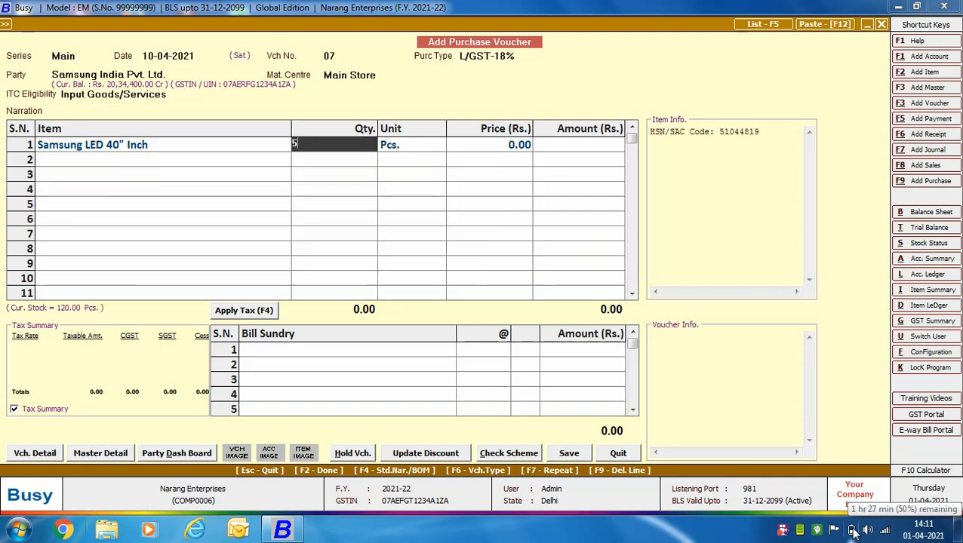
{"action": "key", "text": "Return"}
{"action": "key", "text": "Return"}
{"action": "type", "text": "50000"}
Step: Apply tax to add CGST and SGST at 9% each, and save the voucher with its bill amount under new reference 07
{"action": "key", "text": "Return"}
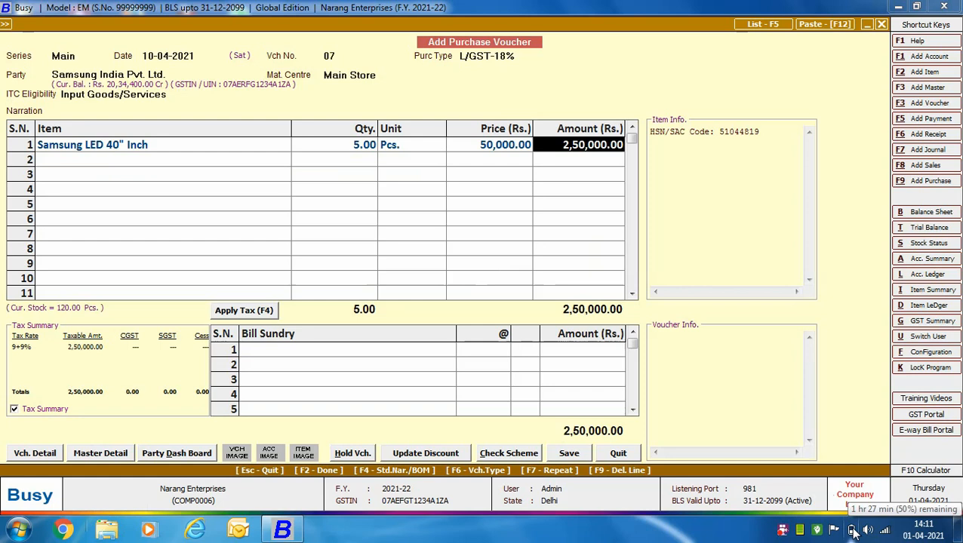
{"action": "key", "text": "Return"}
{"action": "key", "text": "Return"}
{"action": "key", "text": "F4"}
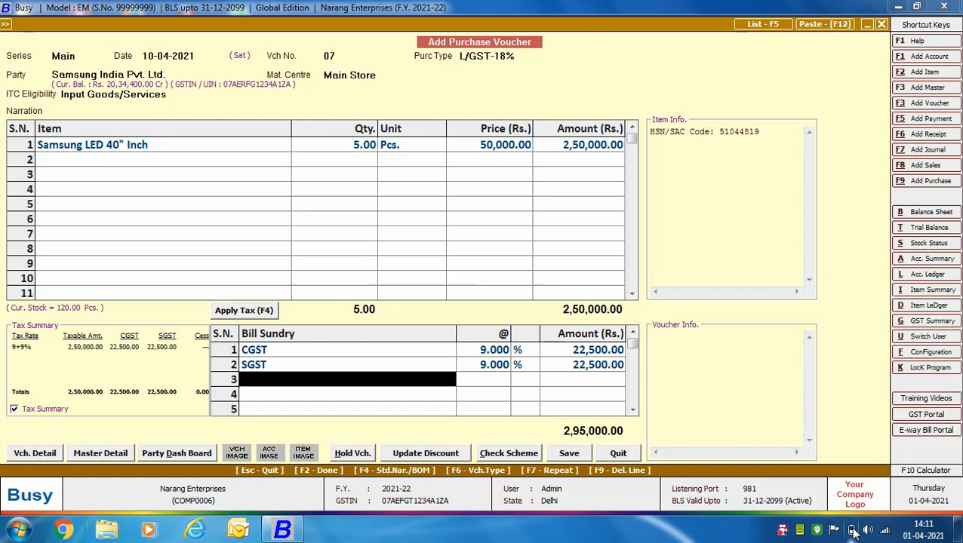
{"action": "key", "text": "Return"}
{"action": "key", "text": "F2"}
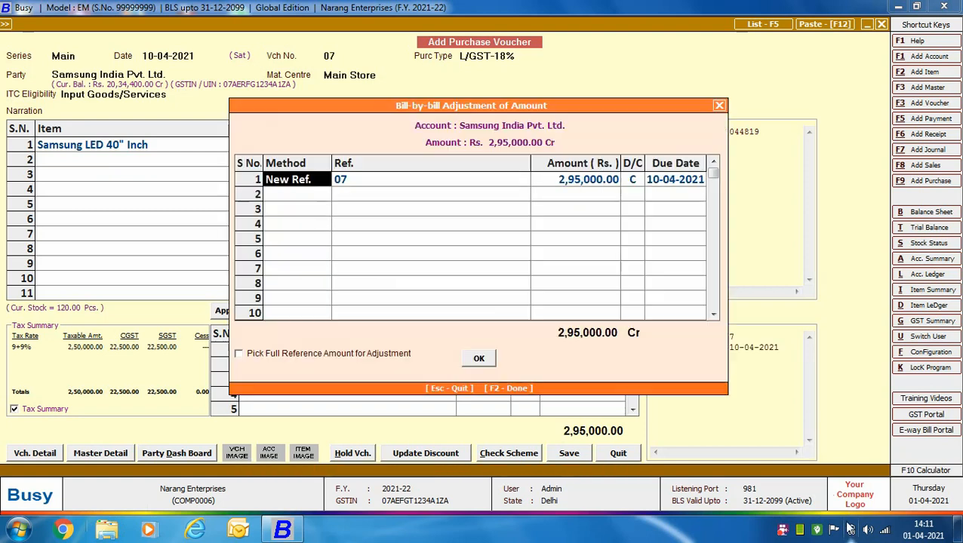
{"action": "key", "text": "F2"}
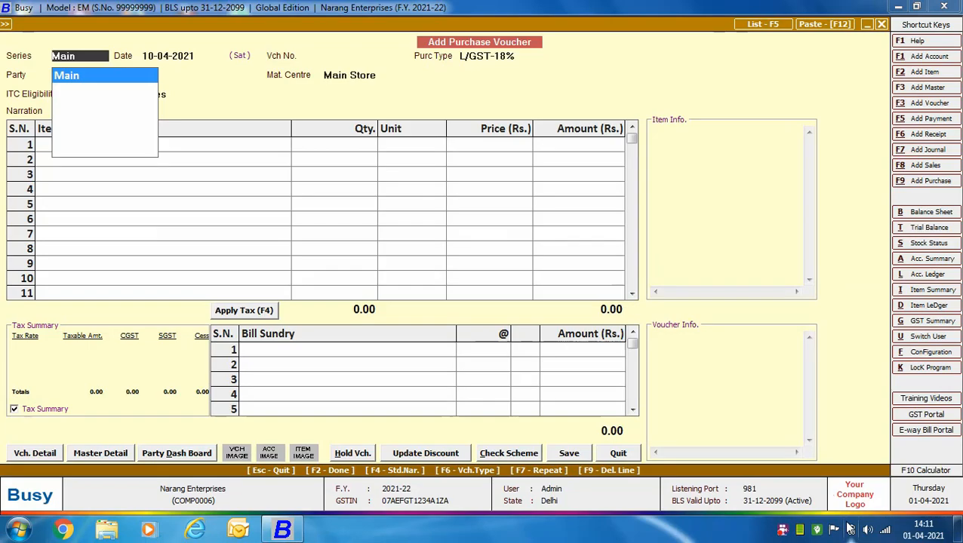
Step: Start purchase voucher 08 in the Main series with purchase type Composition Purchase, and review that purchase type's master settings
{"action": "key", "text": "Return"}
{"action": "key", "text": "Return"}
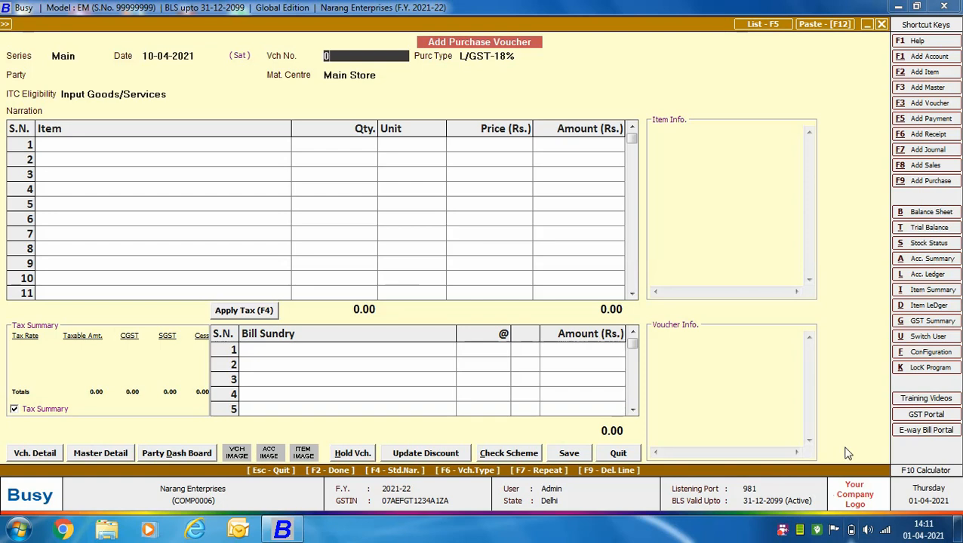
{"action": "key", "text": "Return"}
{"action": "type", "text": "com"}
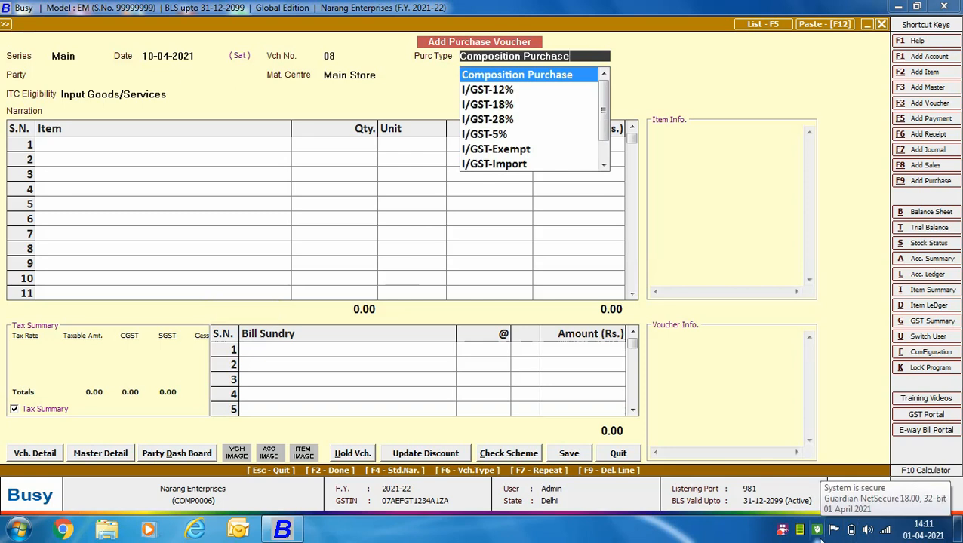
{"action": "key", "text": "alt+m"}
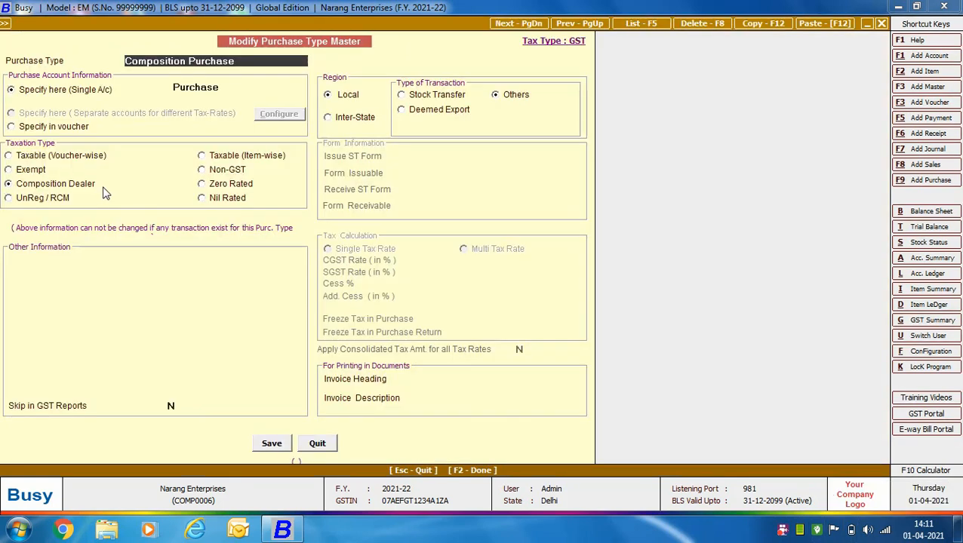
{"action": "left_click", "coordinate": [317, 444]}
Step: Set the party to Shyam Book Store and ITC eligibility to Input Goods/Services
{"action": "key", "text": "Return"}
{"action": "type", "text": "shya"}
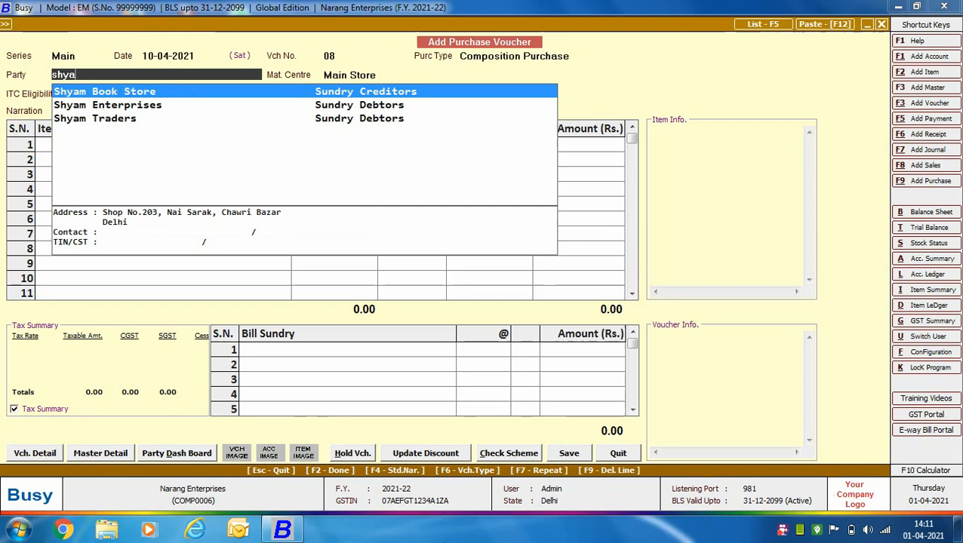
{"action": "key", "text": "Return"}
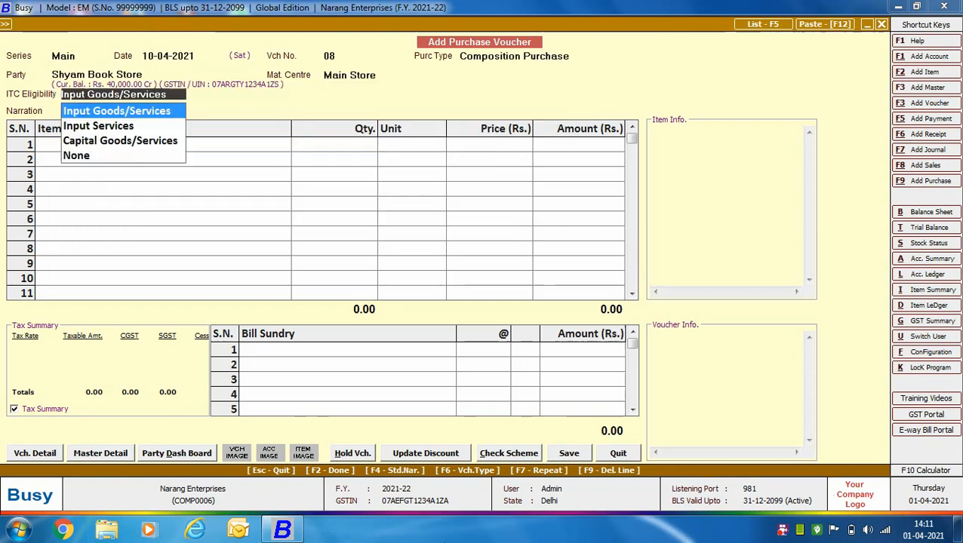
{"action": "key", "text": "Return"}
{"action": "key", "text": "Return"}
Step: Enter the item Stationery with quantity 1,000 Pcs. at a price of 90
{"action": "type", "text": "st"}
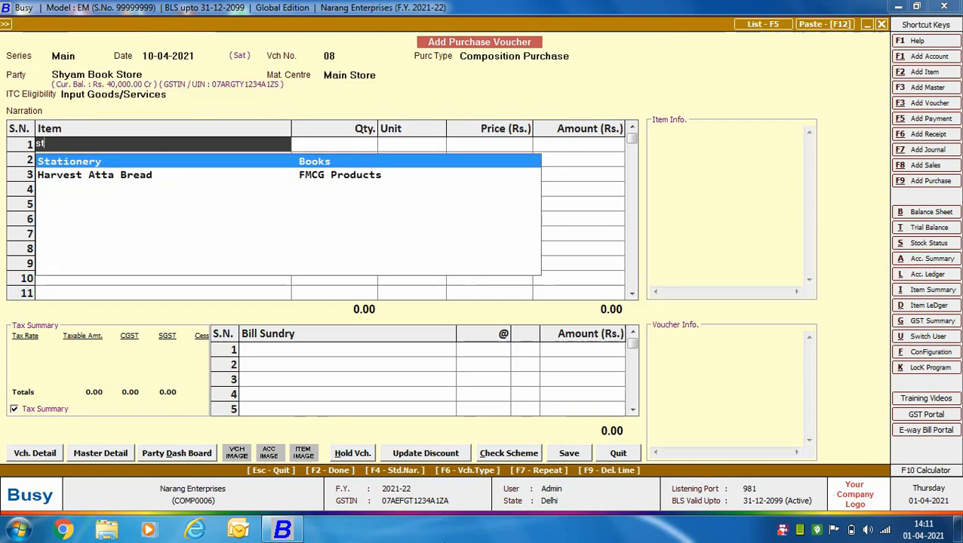
{"action": "key", "text": "Return"}
{"action": "type", "text": "1000"}
{"action": "key", "text": "Return"}
{"action": "key", "text": "Return"}
{"action": "type", "text": "90"}
Step: Finish the item entry without bill sundries and save the voucher with its bill amount under new reference 08
{"action": "key", "text": "Return"}
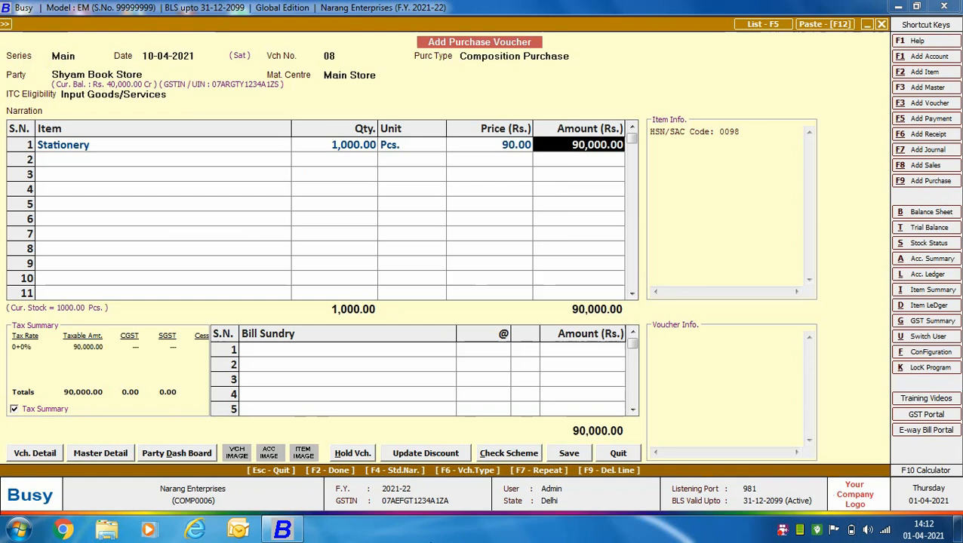
{"action": "key", "text": "Return"}
{"action": "key", "text": "Return"}
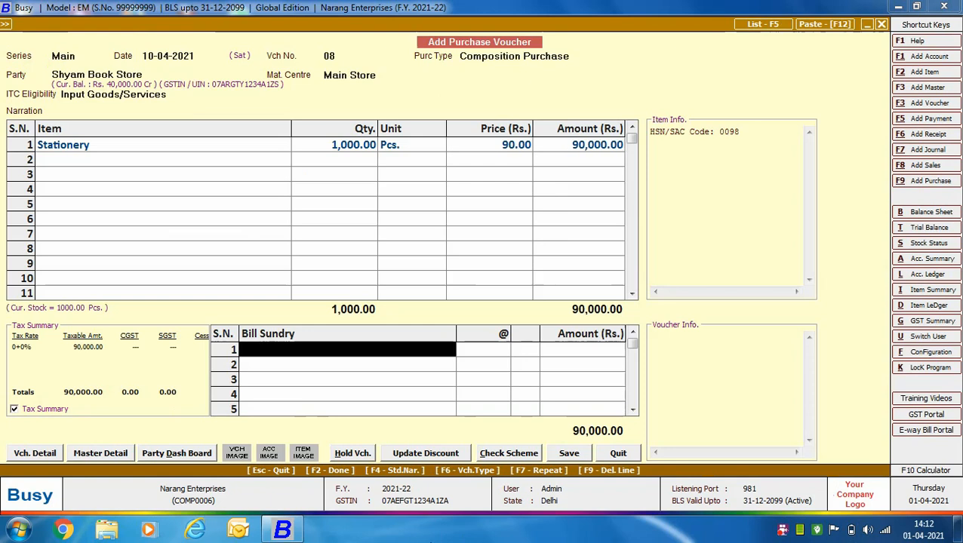
{"action": "key", "text": "Return"}
{"action": "key", "text": "F2"}
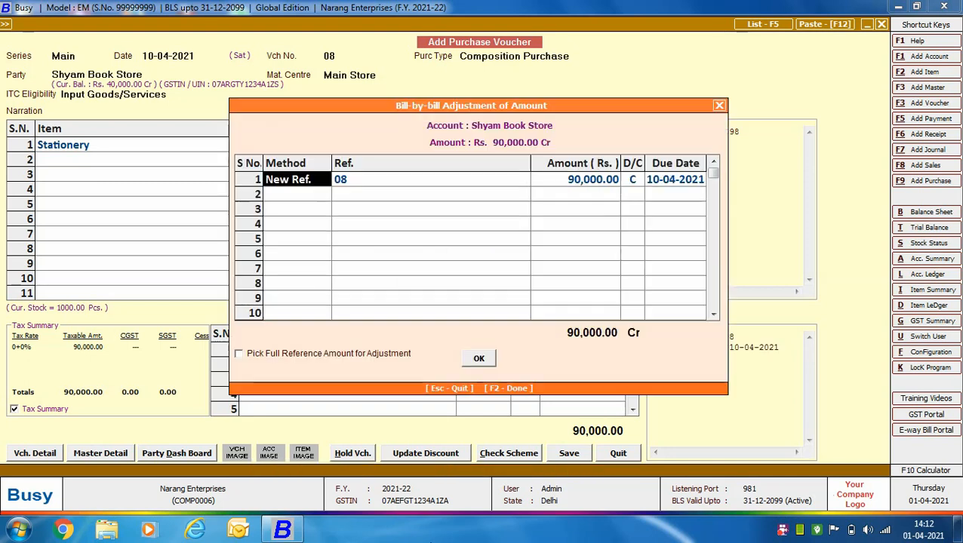
{"action": "key", "text": "F2"}
{"action": "key", "text": "Return"}
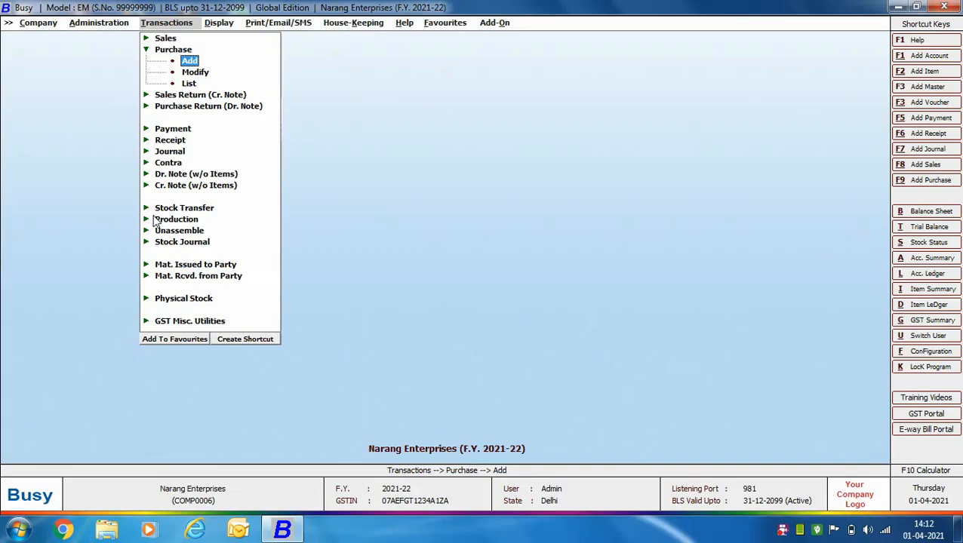
Step: Start a new payment voucher in the Main series dated 10-04-2021 with GST nature Not Applicable
{"action": "left_click", "coordinate": [174, 130]}
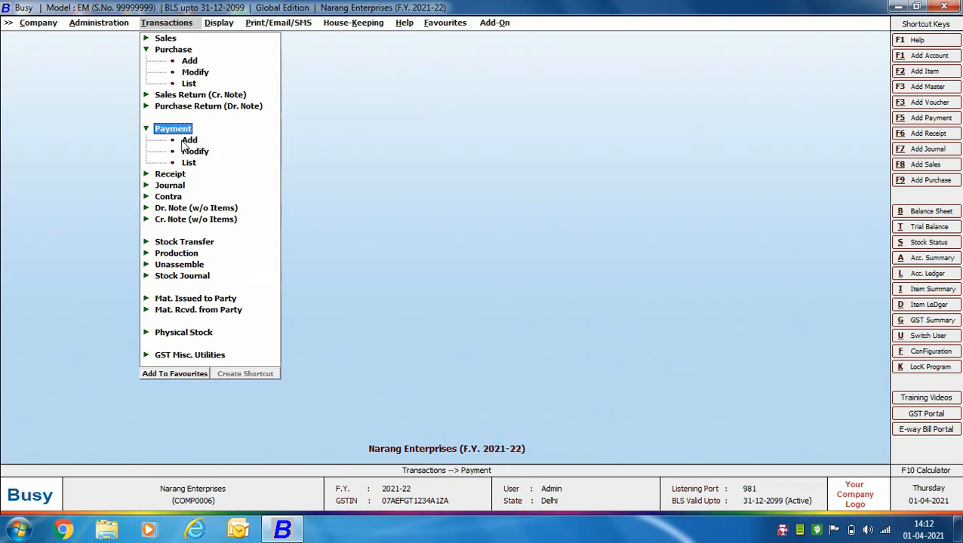
{"action": "left_click", "coordinate": [185, 142]}
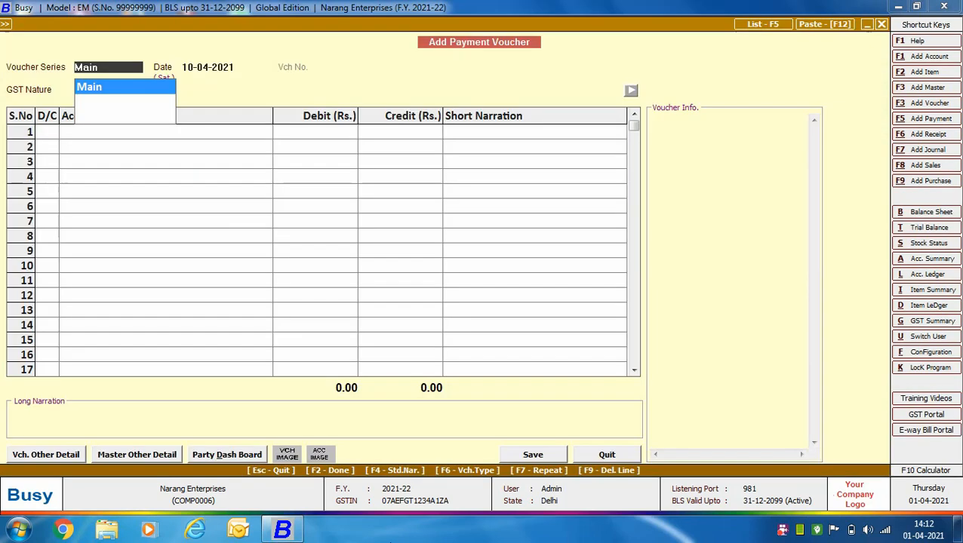
{"action": "key", "text": "Return"}
{"action": "key", "text": "Return"}
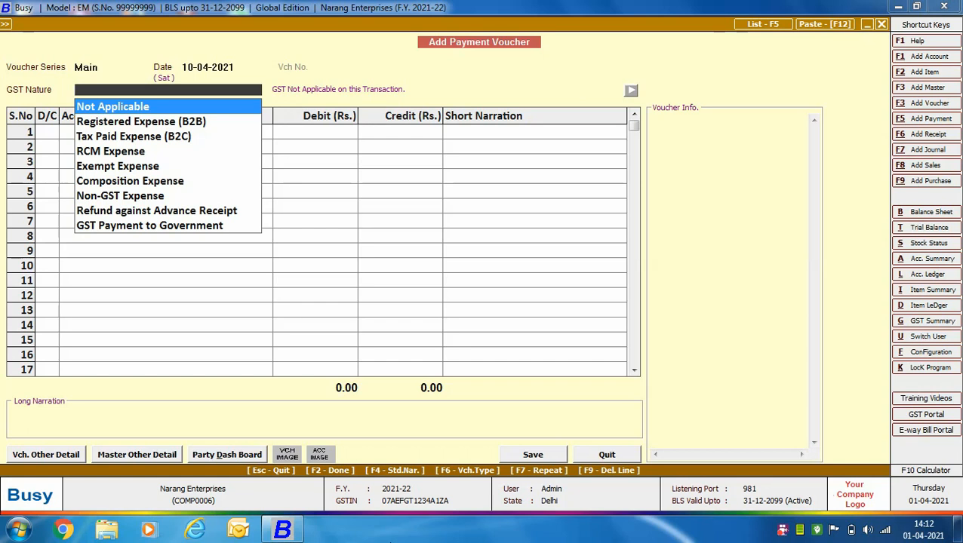
{"action": "key", "text": "Return"}
Step: Debit the Custom Duty account with 10,000 in the first row
{"action": "type", "text": "cu"}
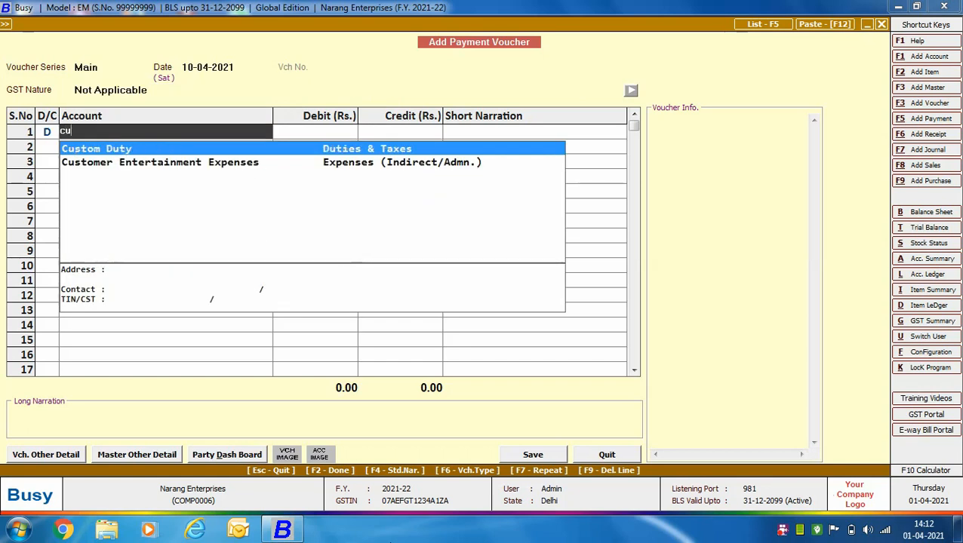
{"action": "key", "text": "Return"}
{"action": "type", "text": "10000"}
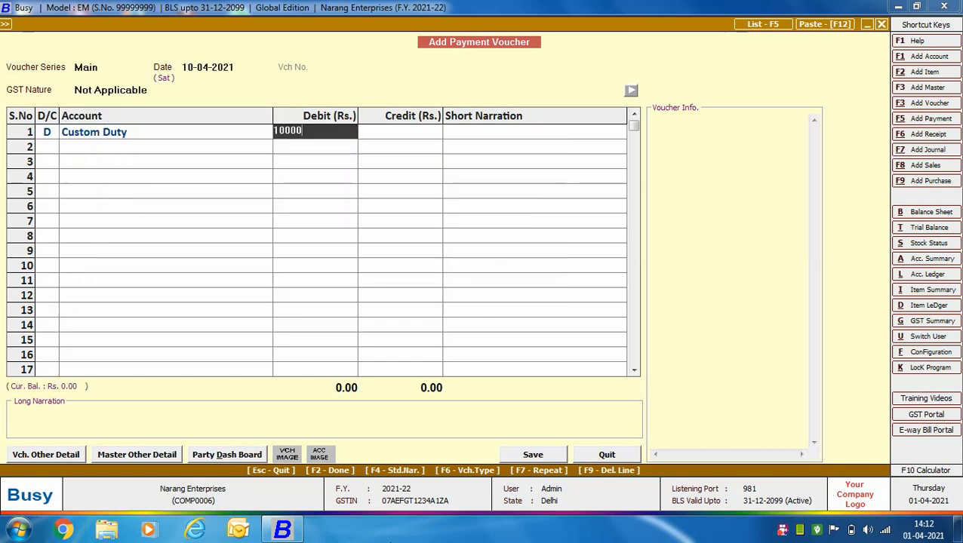
{"action": "key", "text": "Return"}
Step: Add a second debit row for IGST Paid Against Import / SEZ with an amount of 1,46,160
{"action": "key", "text": "Return"}
{"action": "key", "text": "d"}
{"action": "key", "text": "Return"}
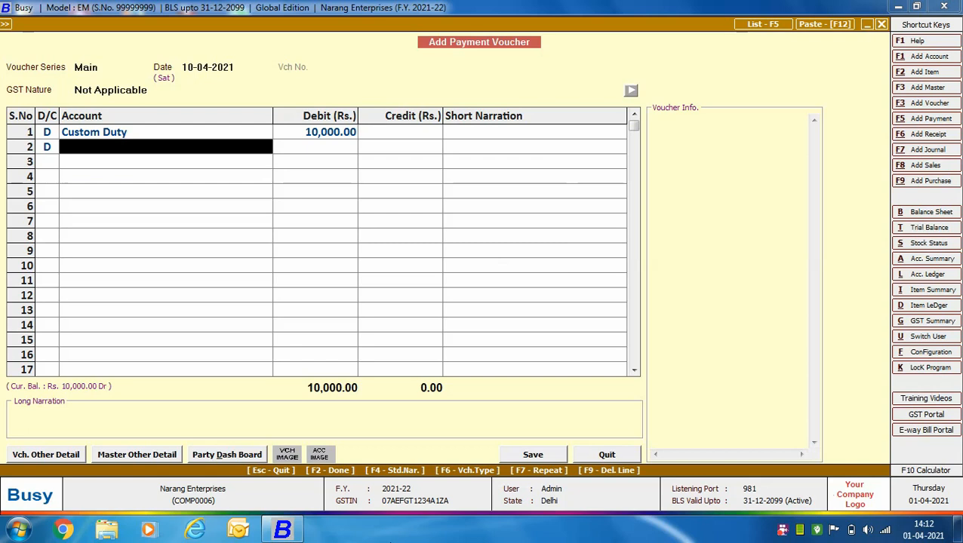
{"action": "type", "text": "igst"}
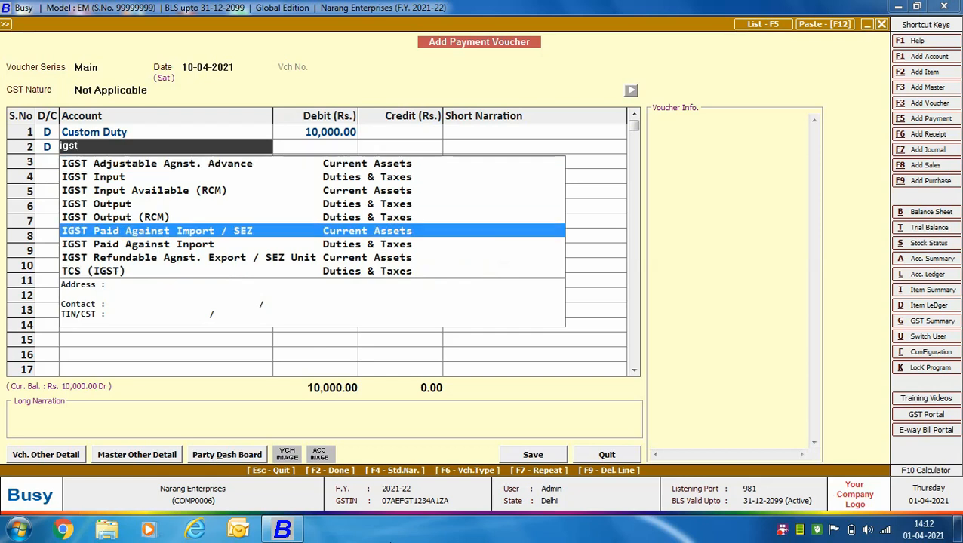
{"action": "key", "text": "Return"}
{"action": "type", "text": "146160"}
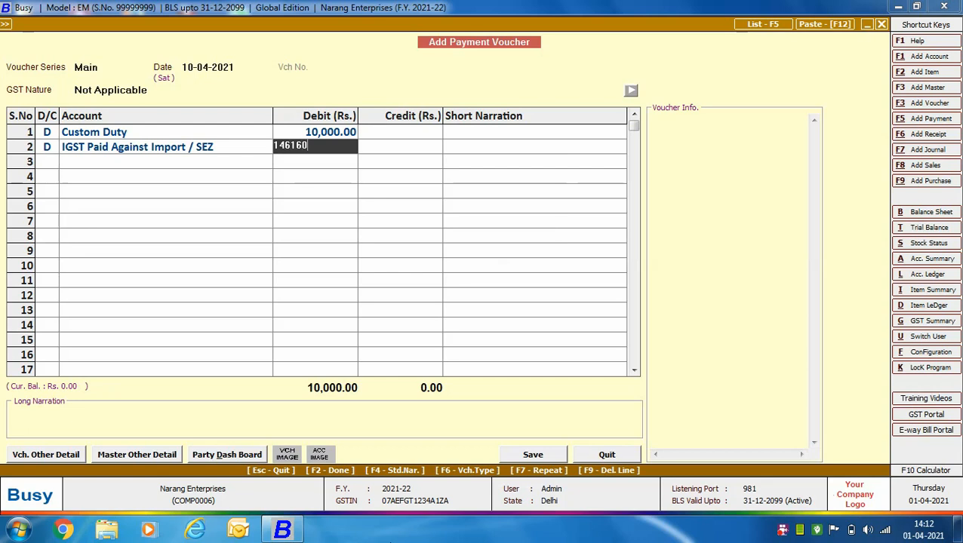
{"action": "key", "text": "Return"}
Step: Credit HDFC Bank with 1,56,160 in the third row to balance the voucher
{"action": "key", "text": "Return"}
{"action": "key", "text": "Return"}
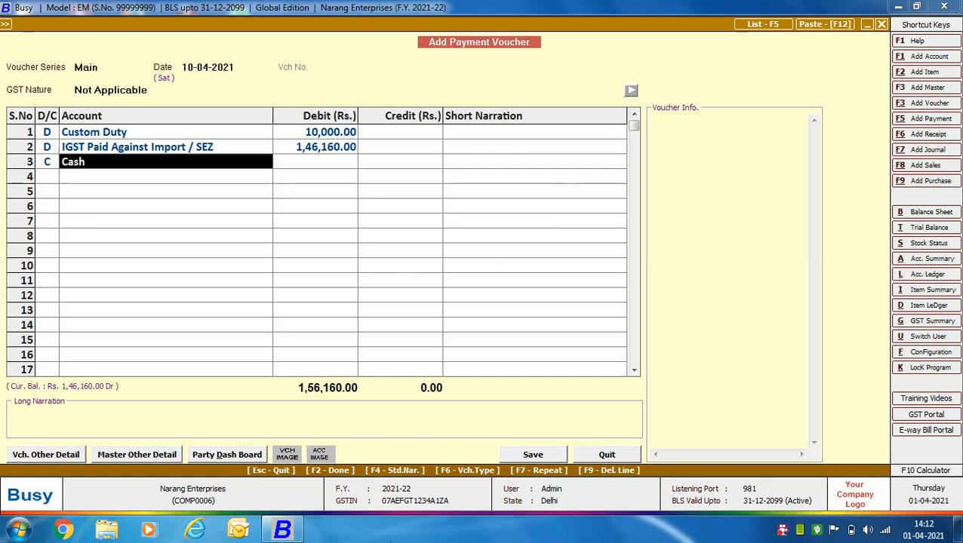
{"action": "type", "text": "h"}
{"action": "key", "text": "Return"}
{"action": "key", "text": "Return"}
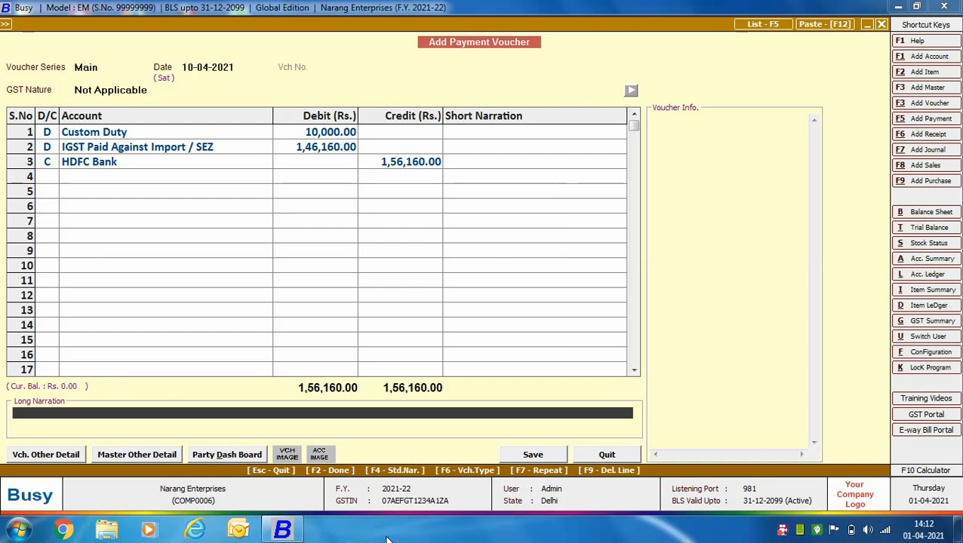
Step: Save the payment voucher and close the payment entry form
{"action": "key", "text": "F2"}
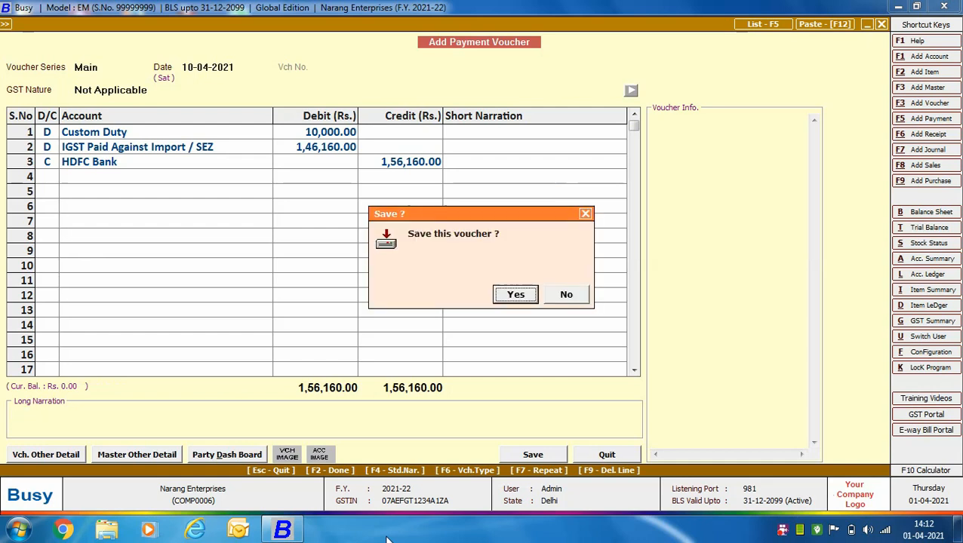
{"action": "key", "text": "Return"}
{"action": "key", "text": "Escape"}
{"action": "key", "text": "Escape"}
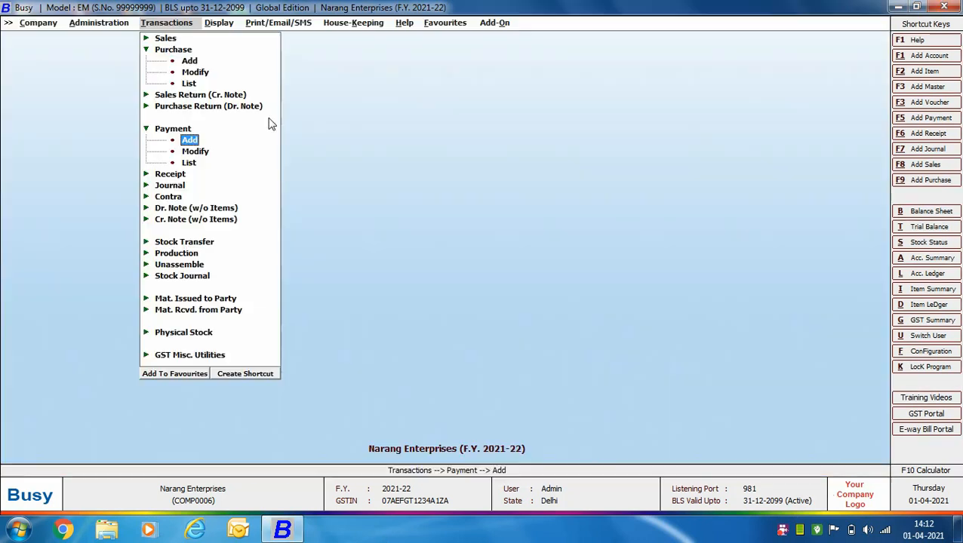
Step: Start purchase voucher 09 in the Main series with purchase type Import, and review that purchase type's master settings
{"action": "left_click", "coordinate": [189, 64]}
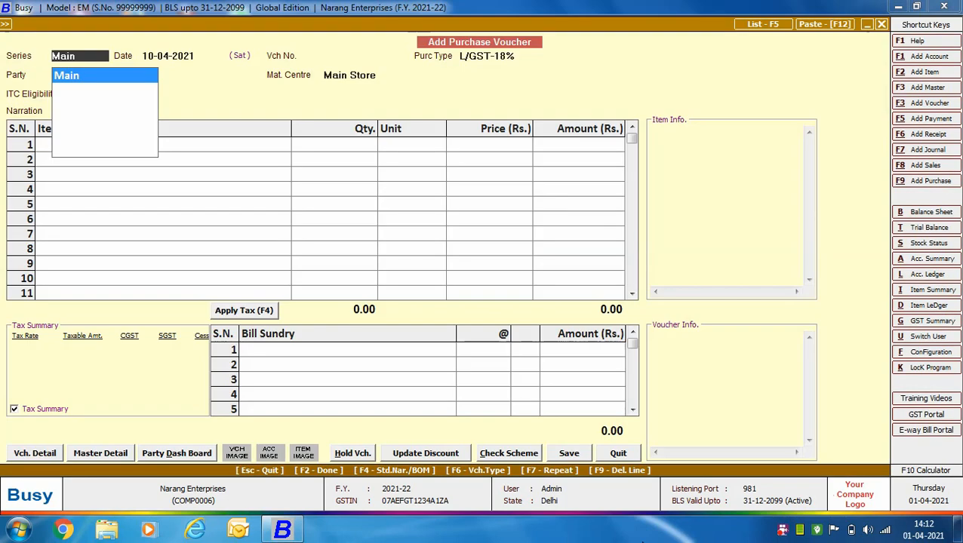
{"action": "key", "text": "Return"}
{"action": "key", "text": "Return"}
{"action": "type", "text": "09"}
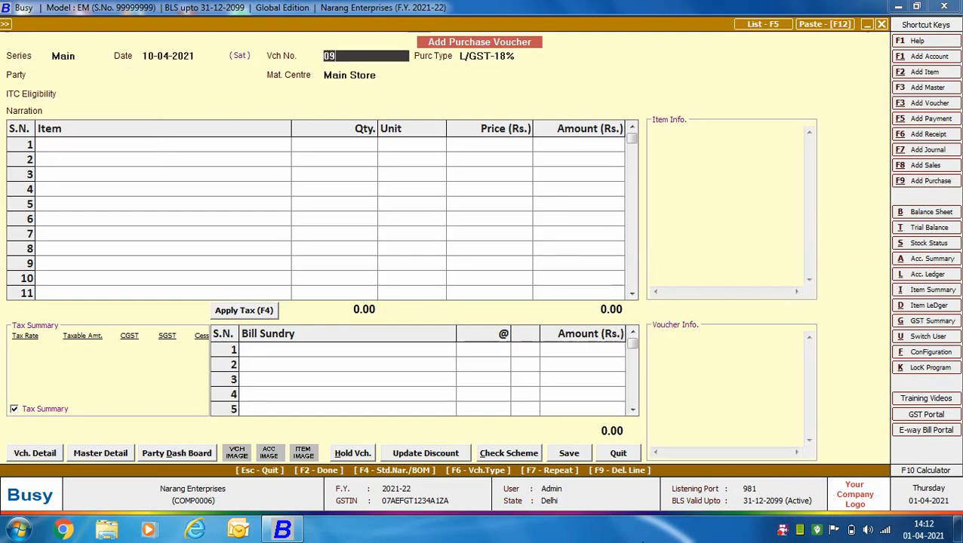
{"action": "key", "text": "Return"}
{"action": "type", "text": "im"}
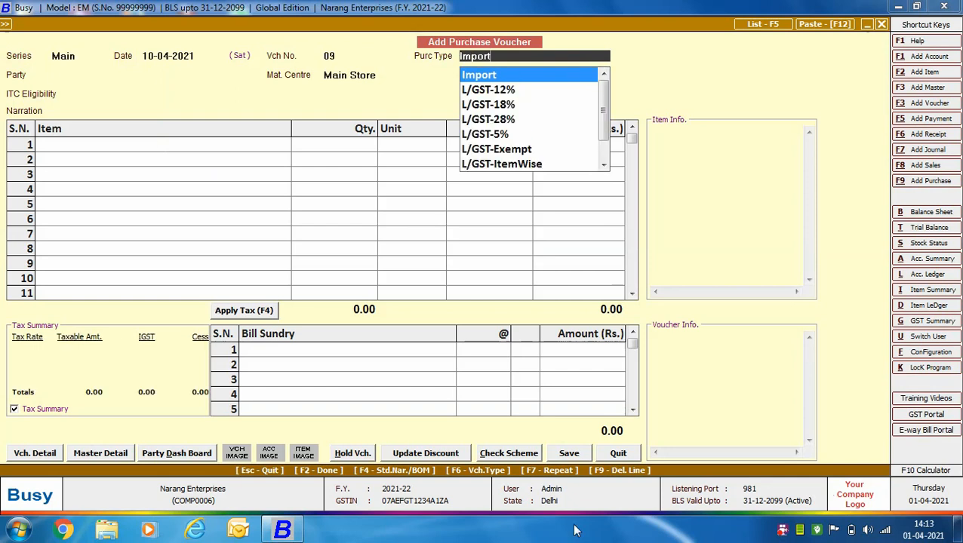
{"action": "key", "text": "alt+m"}
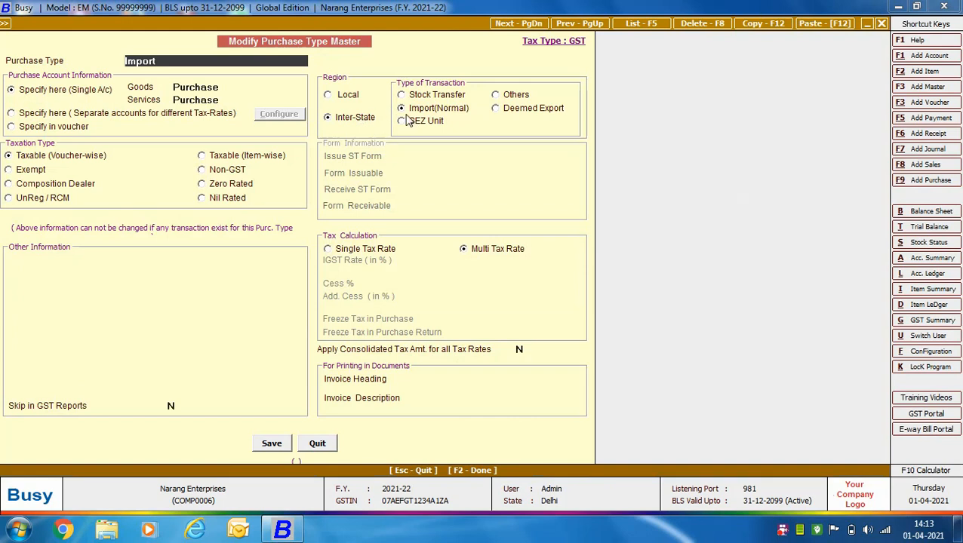
{"action": "left_click", "coordinate": [316, 443]}
Step: Set the party to Bensons, material centre to Main Store and ITC eligibility to Input Goods/Services
{"action": "key", "text": "Return"}
{"action": "type", "text": "ben"}
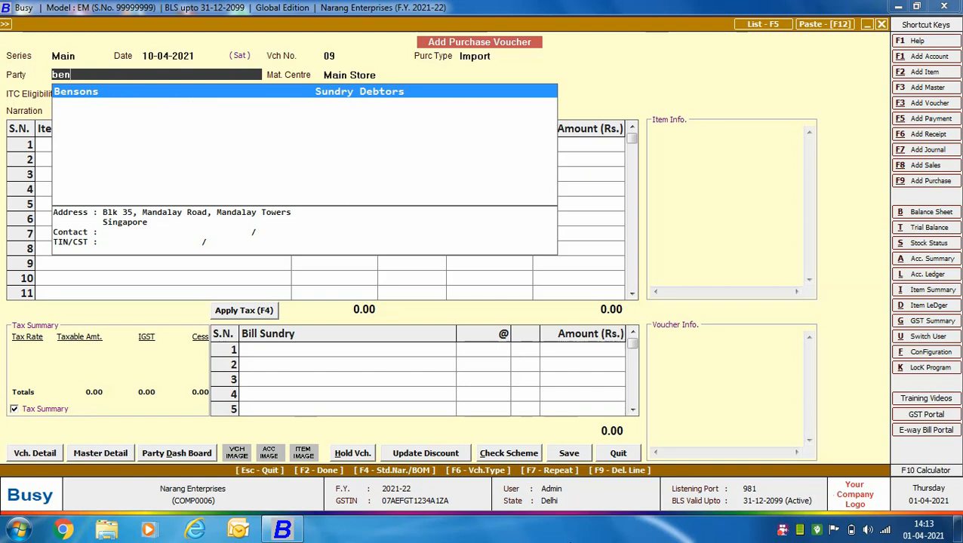
{"action": "key", "text": "Return"}
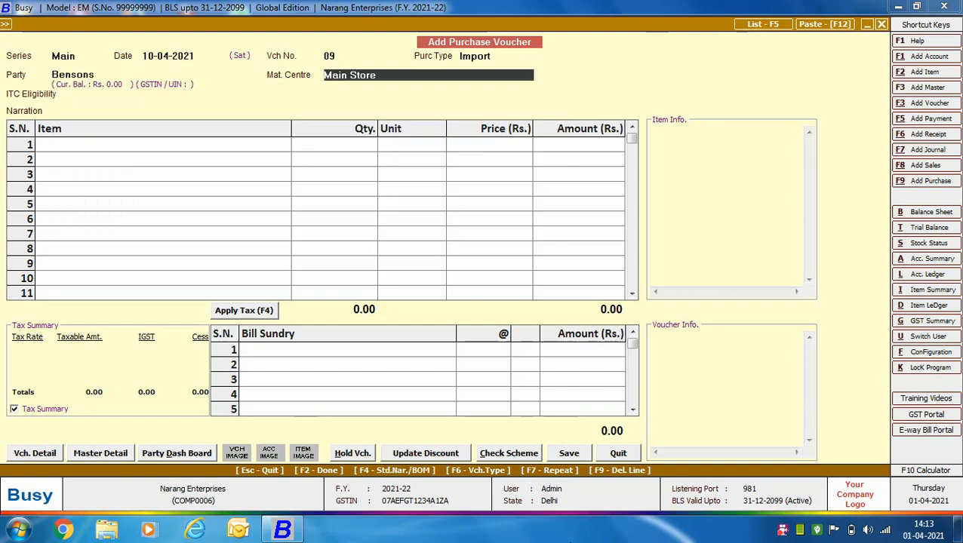
{"action": "key", "text": "Return"}
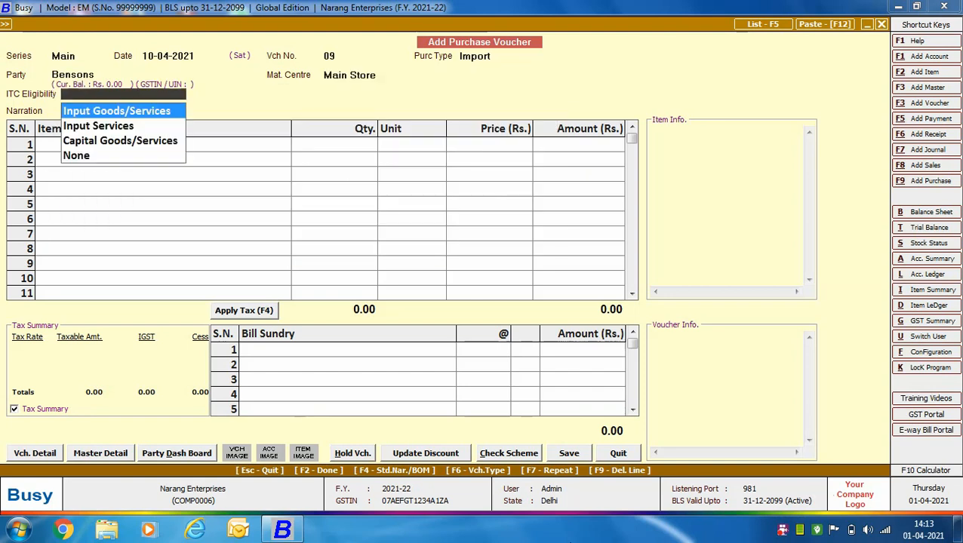
{"action": "key", "text": "Return"}
Step: Set ITC eligibility to Input Goods/Services and add Bluetooth Earphones as the first item, 1,000 pcs. at Rs. 500 each
{"action": "key", "text": "Return"}
{"action": "key", "text": "Return"}
{"action": "type", "text": "1000"}
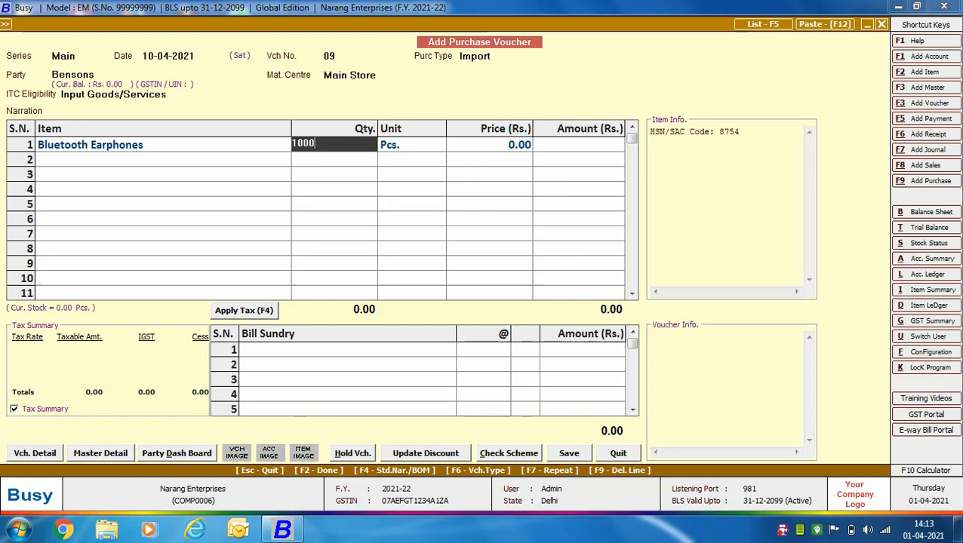
{"action": "key", "text": "Return"}
{"action": "key", "text": "Return"}
{"action": "type", "text": "500"}
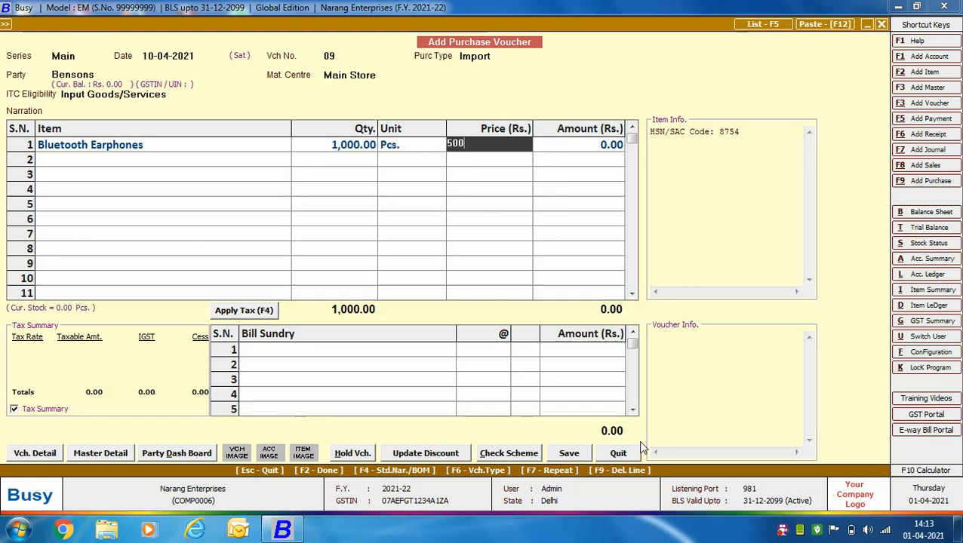
{"action": "key", "text": "Return"}
Step: Add the Custom Duty bill sundry for Rs. 10,000, reviewing its master settings before entering the amount
{"action": "key", "text": "Return"}
{"action": "key", "text": "Return"}
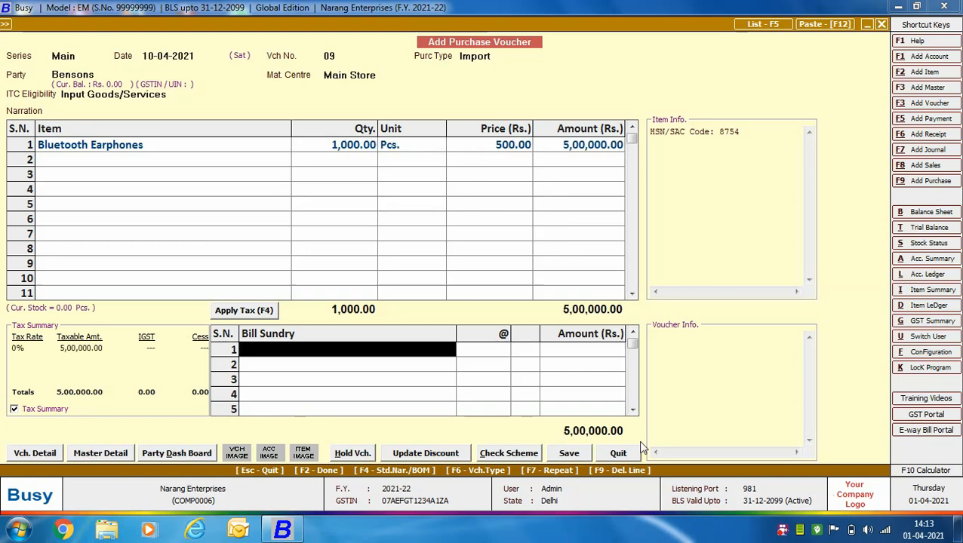
{"action": "key", "text": "Return"}
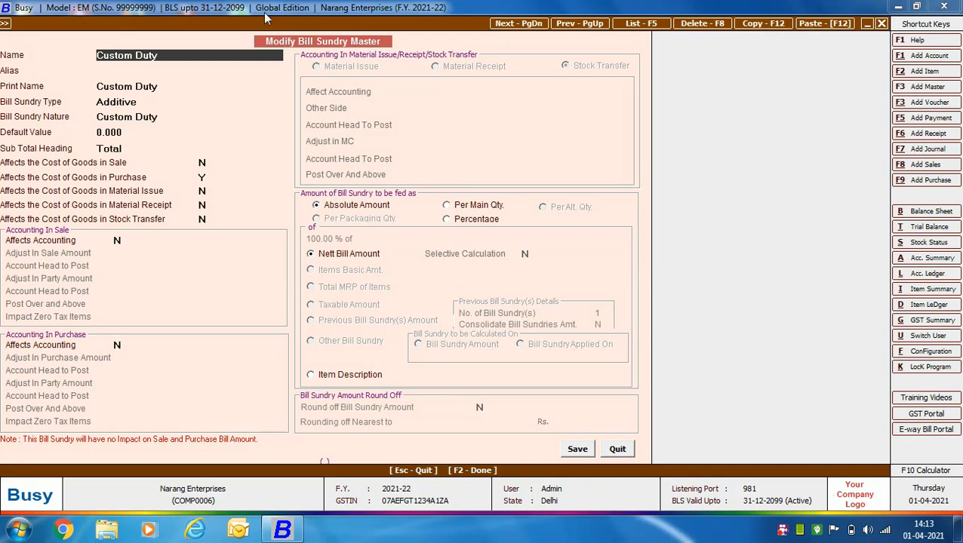
{"action": "left_click", "coordinate": [617, 449]}
{"action": "type", "text": "10000"}
{"action": "key", "text": "Return"}
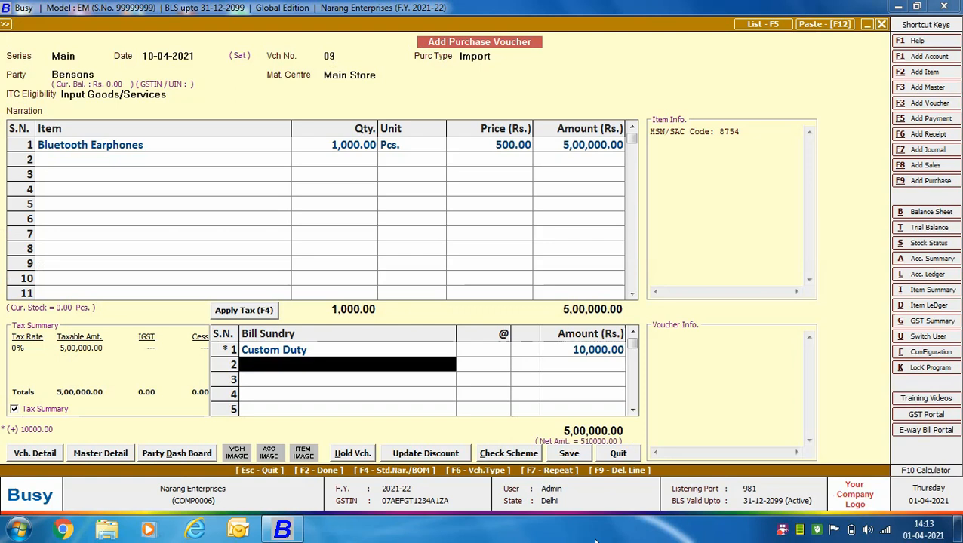
Step: Add the Others(Freight, Shipping, Custom Clear) bill sundry for Rs. 12,000, reviewing its master settings before entering the amount
{"action": "type", "text": "oth"}
{"action": "key", "text": "Return"}
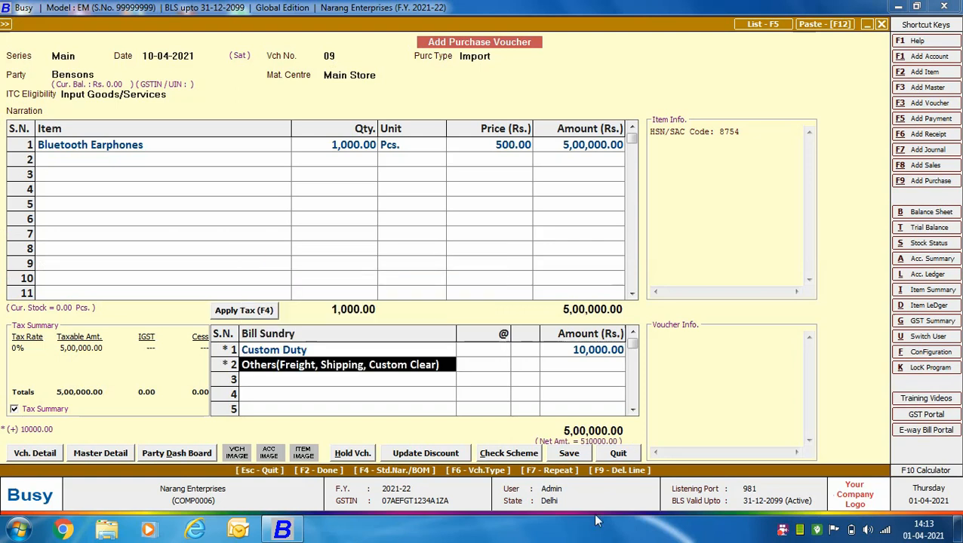
{"action": "key", "text": "alt+m"}
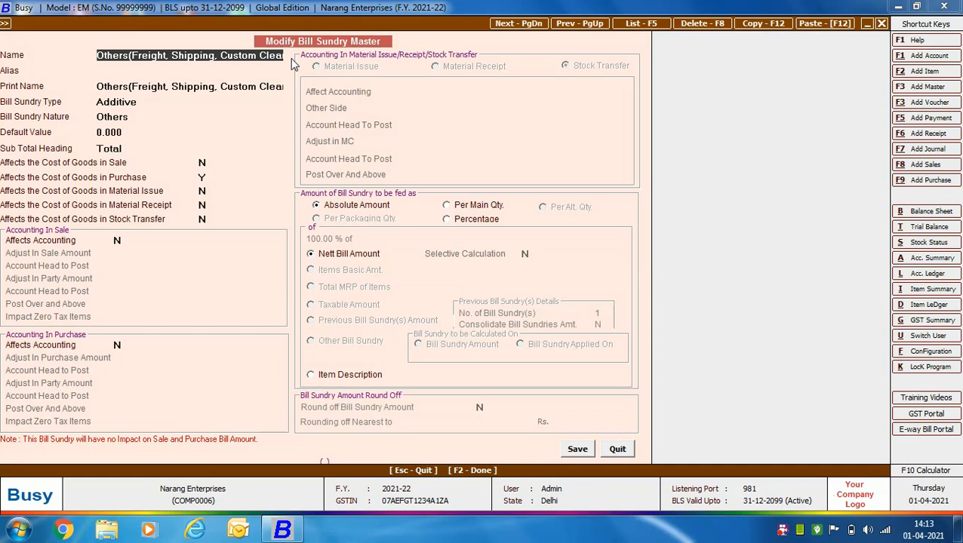
{"action": "left_click", "coordinate": [624, 451]}
{"action": "type", "text": "12000"}
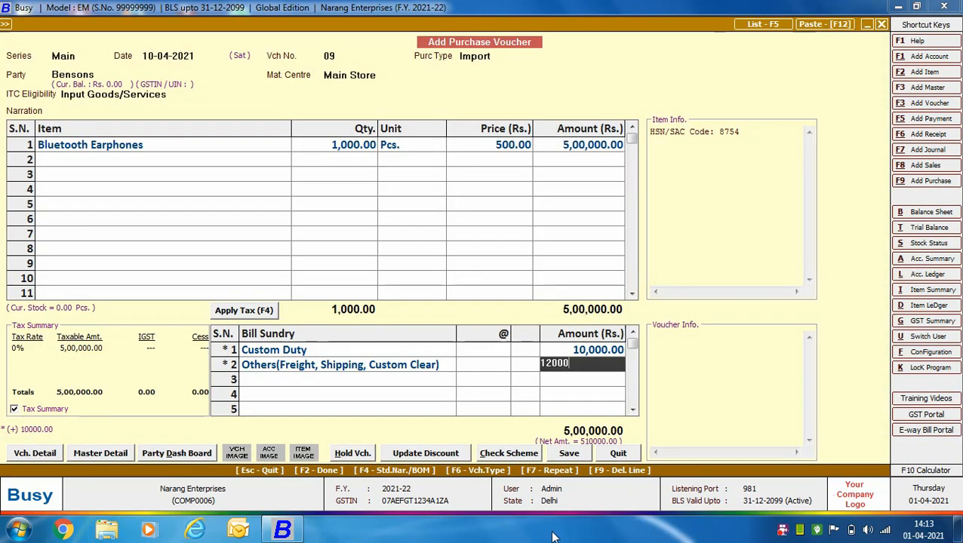
{"action": "key", "text": "Return"}
Step: Add the IGST-Import/SEZ bill sundry in the third row at 28%, reviewing its master settings before entering the rate
{"action": "type", "text": "ig"}
{"action": "key", "text": "Down"}
{"action": "key", "text": "Down"}
{"action": "key", "text": "Down"}
{"action": "key", "text": "Down"}
{"action": "key", "text": "Down"}
{"action": "key", "text": "Return"}
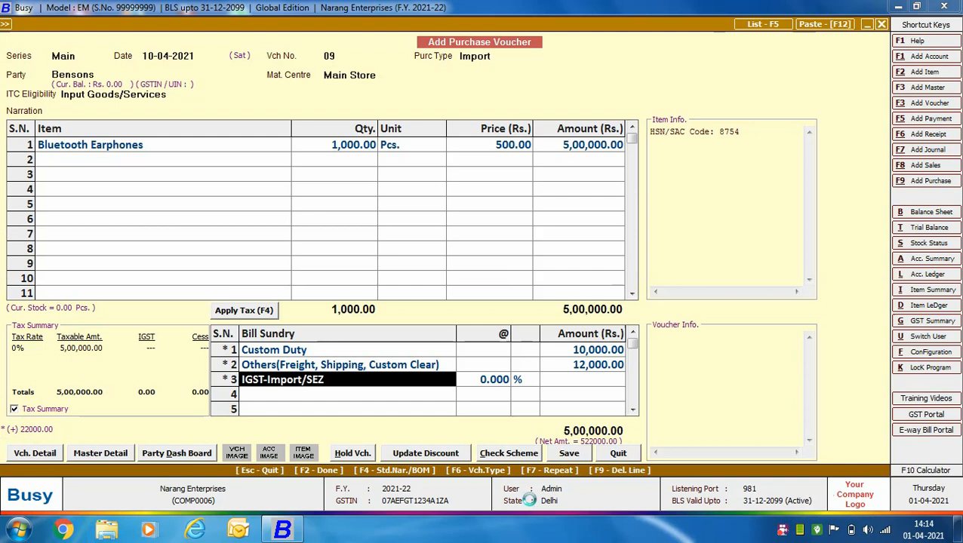
{"action": "key", "text": "alt+m"}
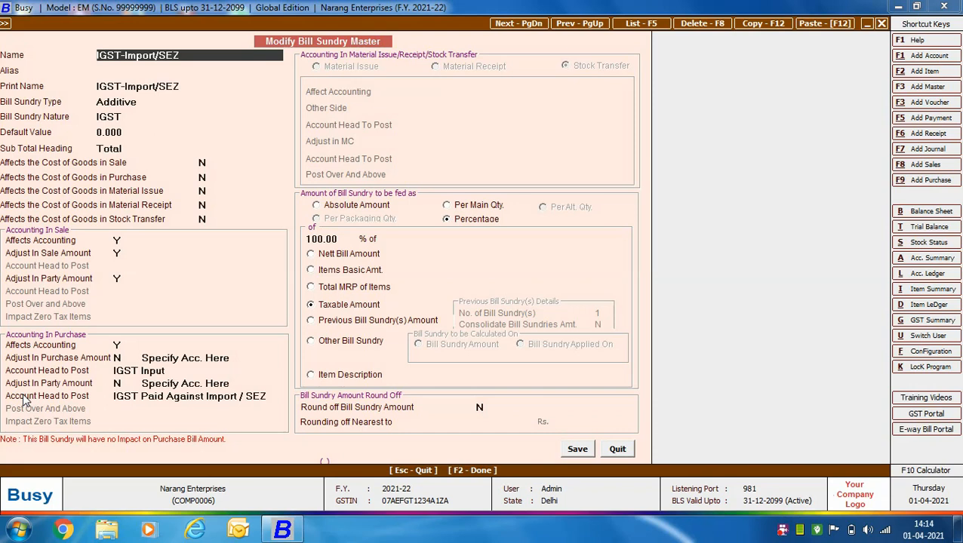
{"action": "left_click", "coordinate": [629, 456]}
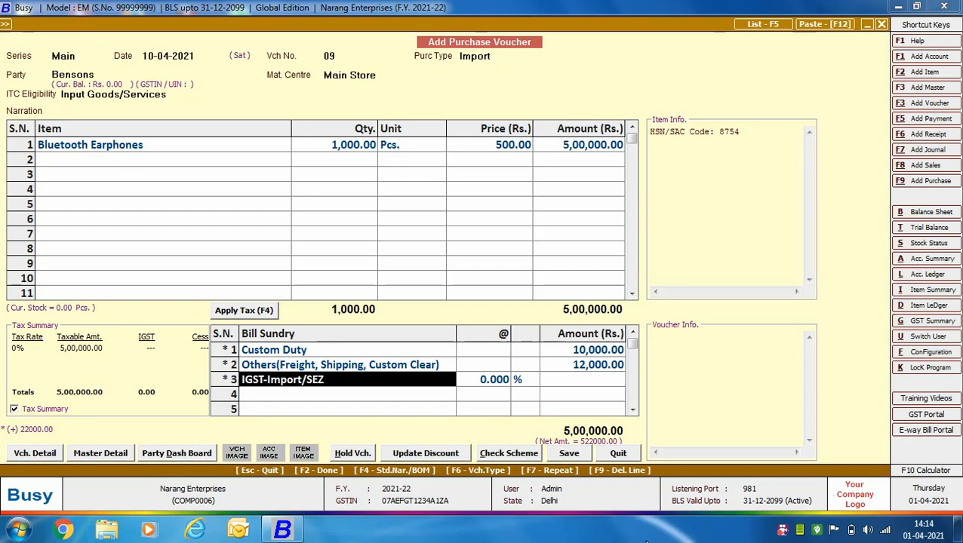
{"action": "type", "text": "28"}
{"action": "key", "text": "Return"}
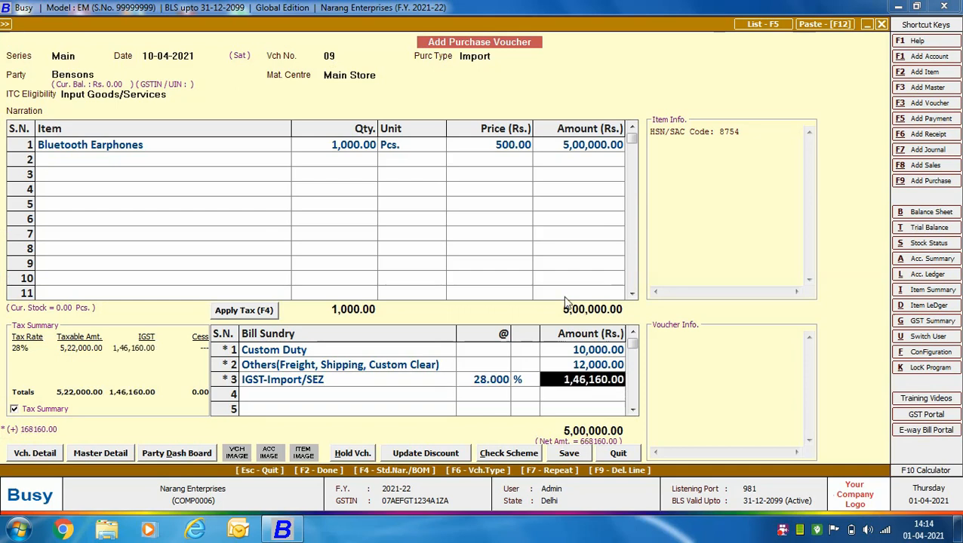
Step: Save the voucher and fill in the GST reporting details with purchase bill number 670098, date 10-04-2021 and port code INB995
{"action": "left_click", "coordinate": [566, 456]}
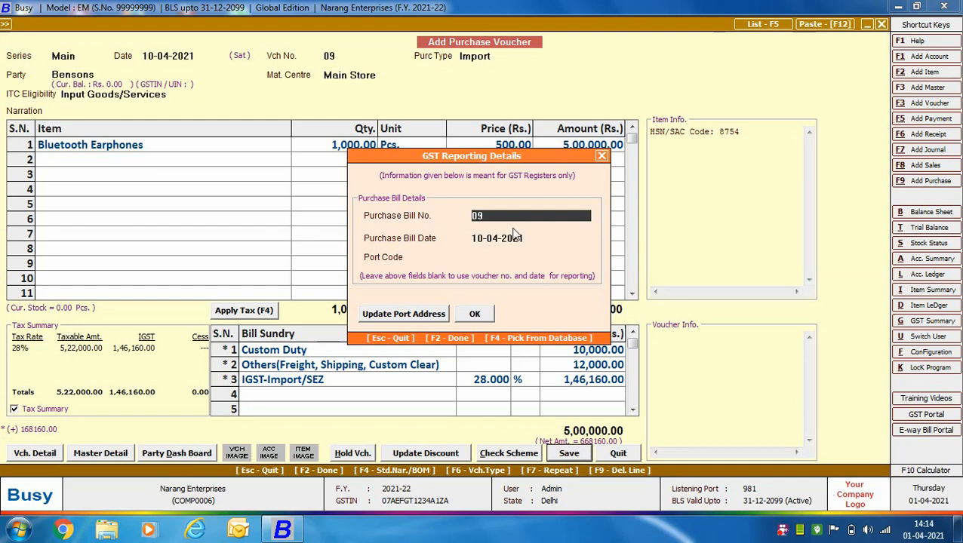
{"action": "type", "text": "670098"}
{"action": "left_click", "coordinate": [514, 233]}
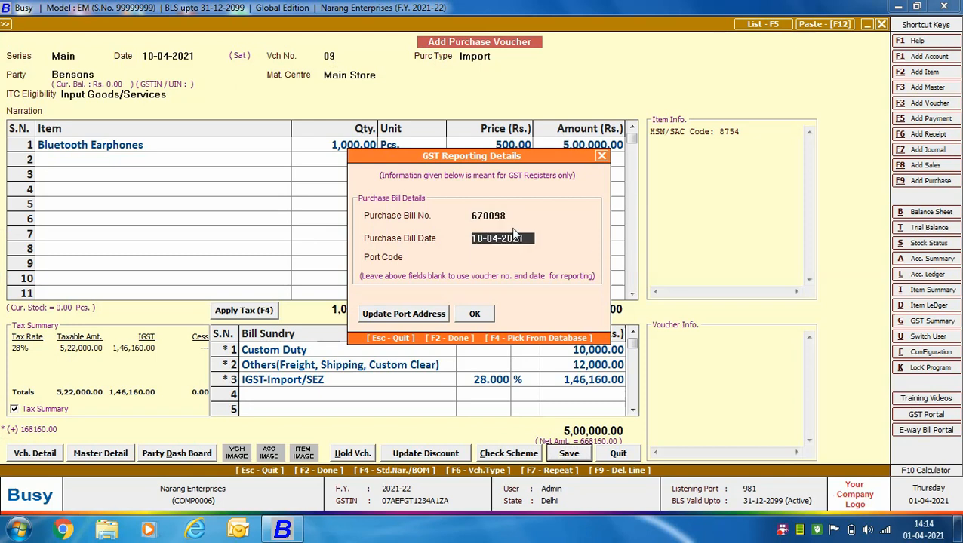
{"action": "key", "text": "Return"}
{"action": "type", "text": "INB995"}
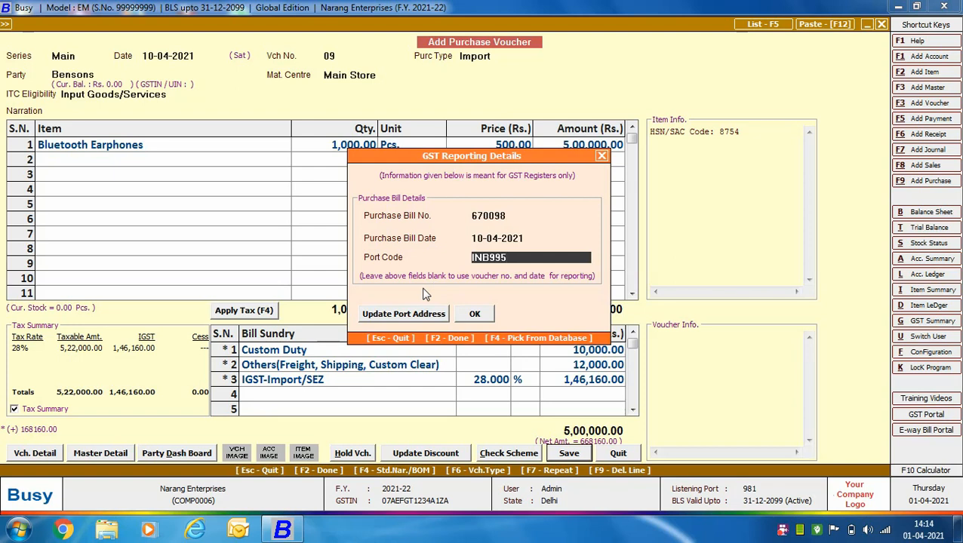
Step: Review the stored address details for port code INB995 and confirm the GST reporting details
{"action": "left_click", "coordinate": [416, 313]}
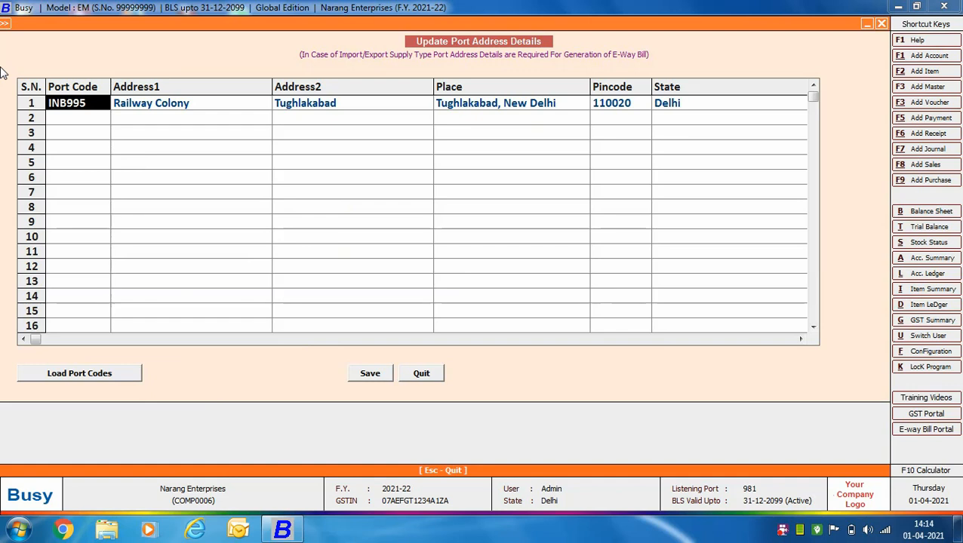
{"action": "left_click", "coordinate": [423, 373]}
{"action": "left_click", "coordinate": [475, 315]}
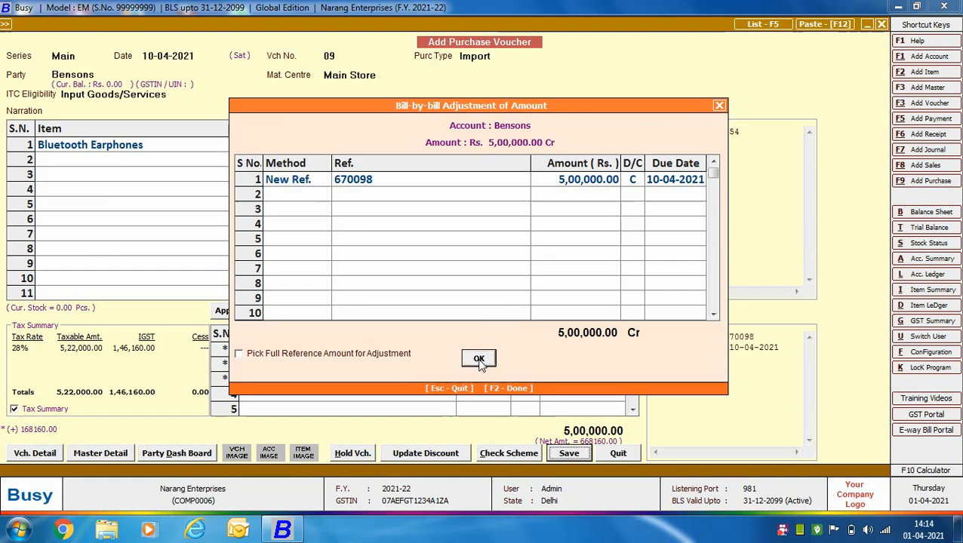
Step: Accept the bill-by-bill adjustment for Bensons and finish saving with Avtar Transport Services as the transporter
{"action": "left_click", "coordinate": [480, 361]}
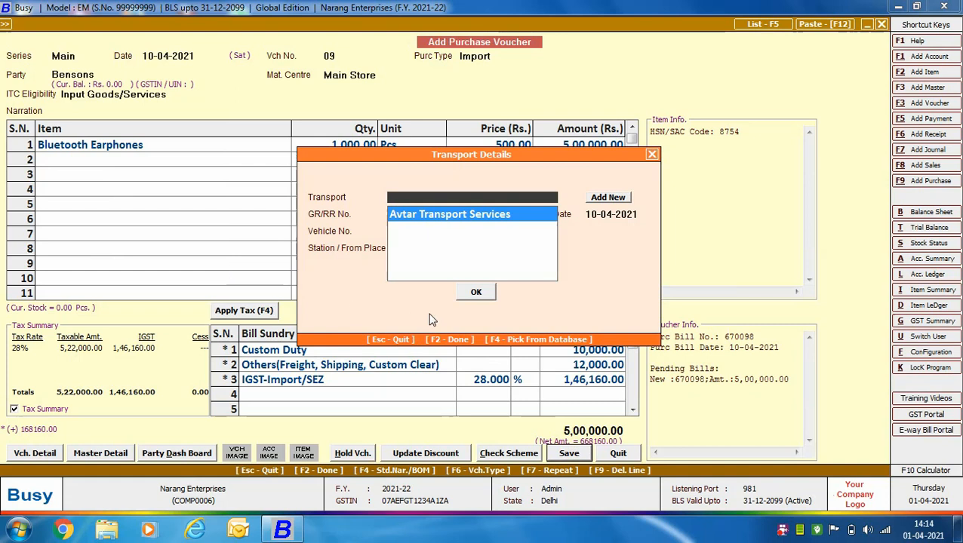
{"action": "key", "text": "Return"}
{"action": "left_click", "coordinate": [462, 295]}
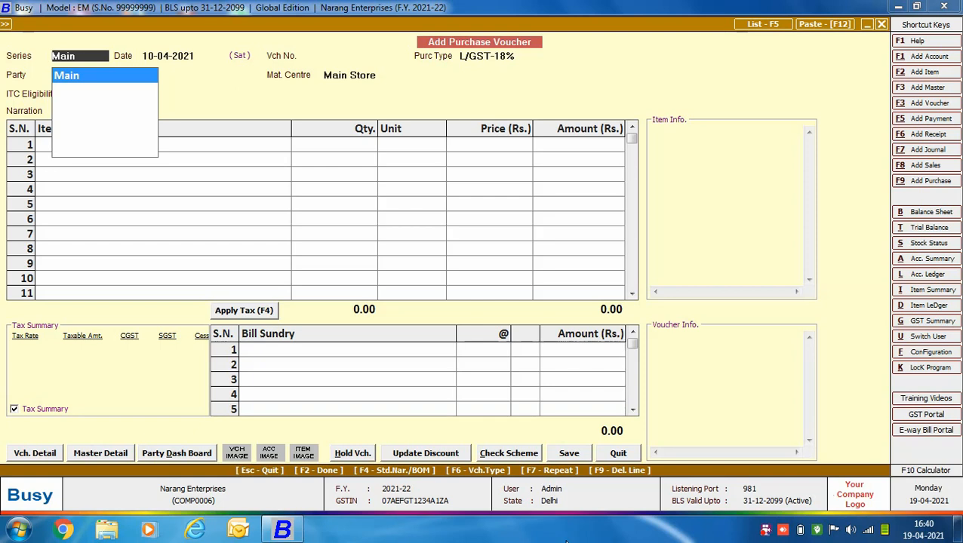
Step: Start purchase voucher 10 in the Main series dated 10-04-2021 with purchase type SEZ, and review that type's master settings
{"action": "key", "text": "Return"}
{"action": "key", "text": "Return"}
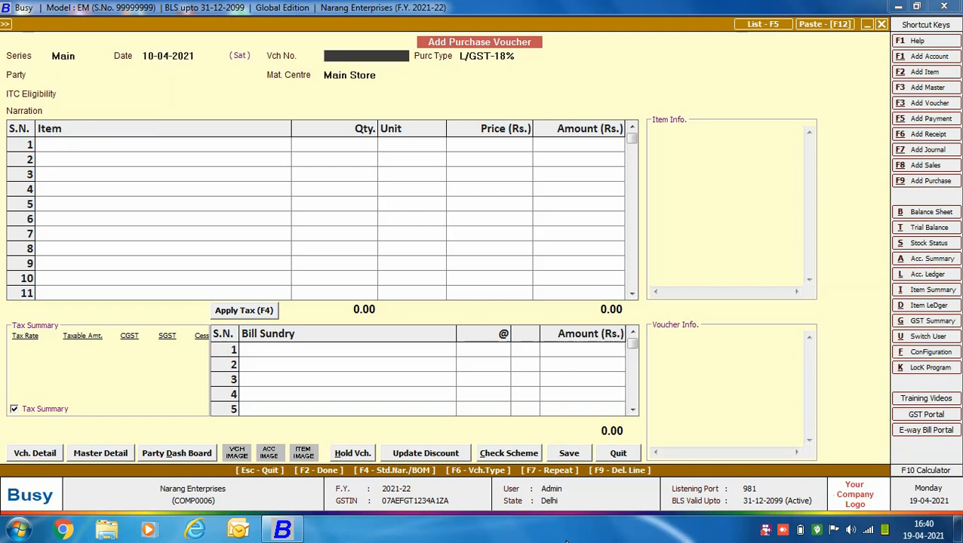
{"action": "type", "text": "10"}
{"action": "key", "text": "Return"}
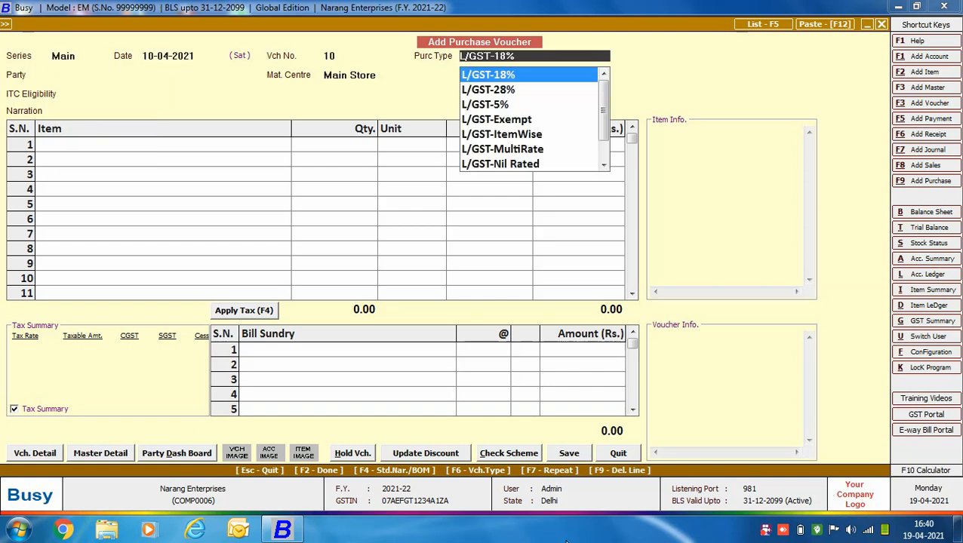
{"action": "type", "text": "SEZ"}
{"action": "key", "text": "alt+m"}
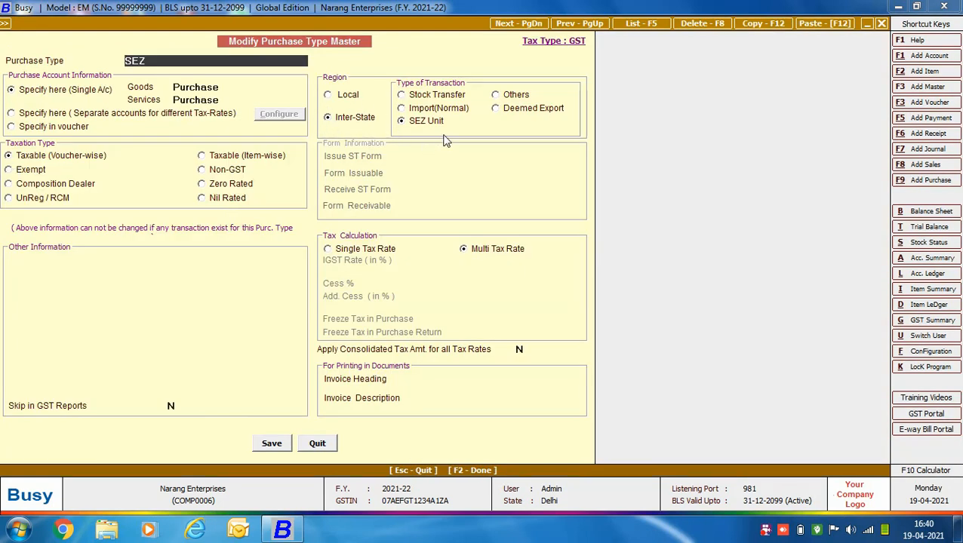
{"action": "left_click", "coordinate": [318, 444]}
{"action": "key", "text": "Return"}
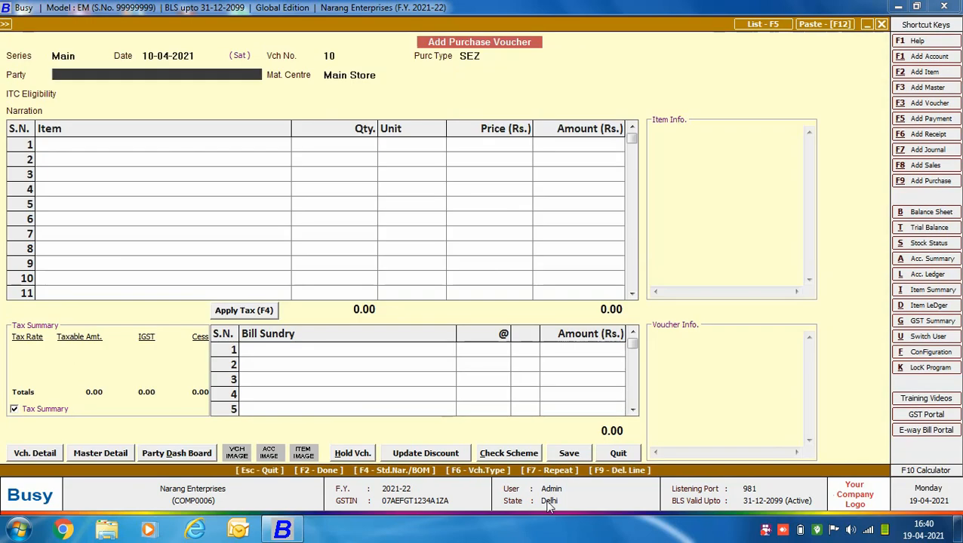
Step: Set the party to Madan Ceramics, material centre to Main Store and ITC eligibility to Input Goods/Services
{"action": "type", "text": "mad"}
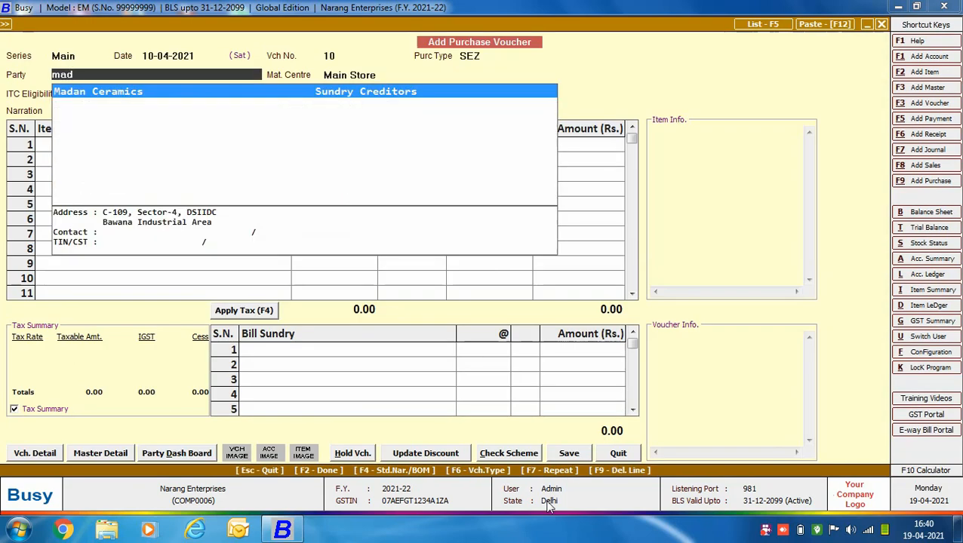
{"action": "key", "text": "Return"}
{"action": "key", "text": "Return"}
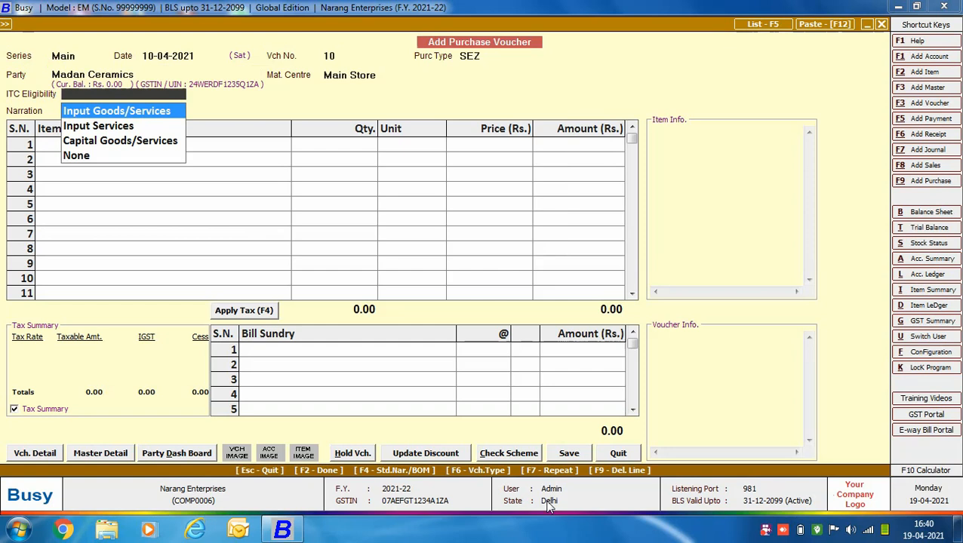
{"action": "key", "text": "Return"}
Step: Add Vitrified Floor Tiles as the first item, 1,000 boxes at Rs. 480 each
{"action": "key", "text": "Return"}
{"action": "type", "text": "vi"}
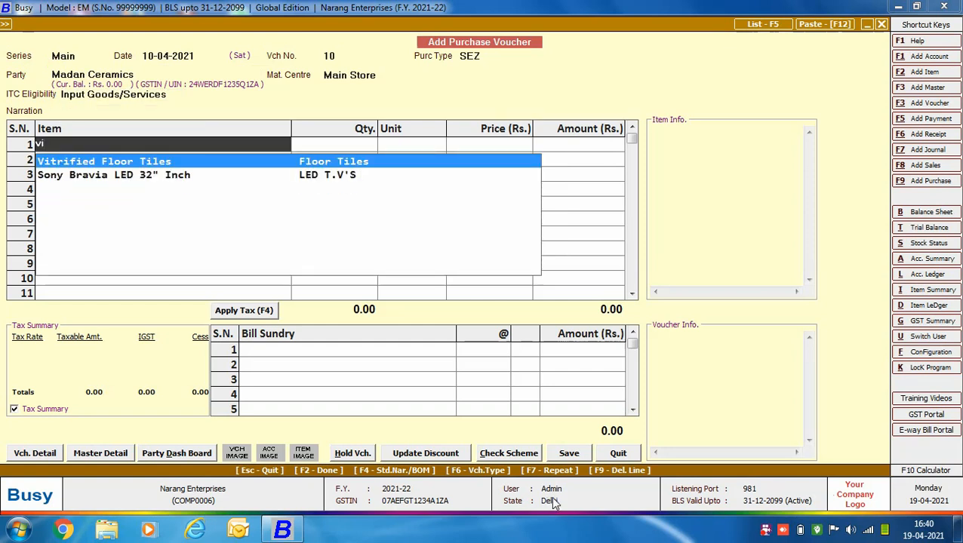
{"action": "key", "text": "Return"}
{"action": "type", "text": "1000"}
{"action": "key", "text": "Return"}
{"action": "key", "text": "Return"}
{"action": "type", "text": "480"}
{"action": "key", "text": "Return"}
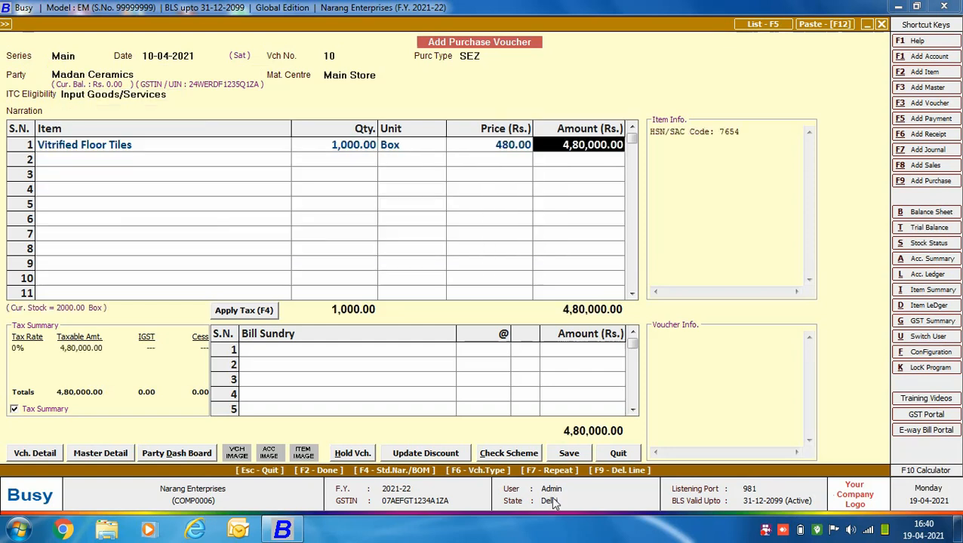
{"action": "key", "text": "Return"}
{"action": "key", "text": "Return"}
Step: Add the IGST-Import/SEZ bill sundry in the first row at 28%
{"action": "type", "text": "igst"}
{"action": "key", "text": "Down"}
{"action": "key", "text": "Down"}
{"action": "key", "text": "Down"}
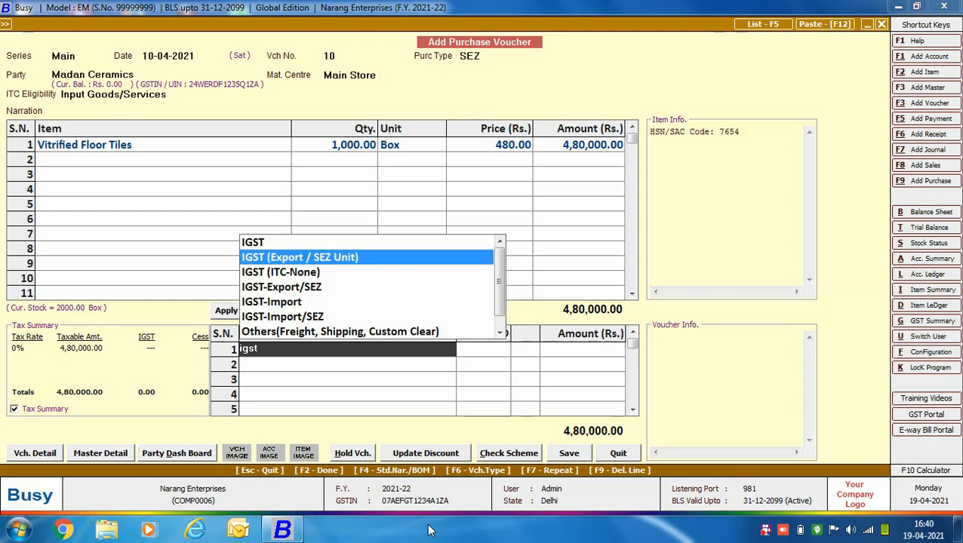
{"action": "key", "text": "Down"}
{"action": "key", "text": "Down"}
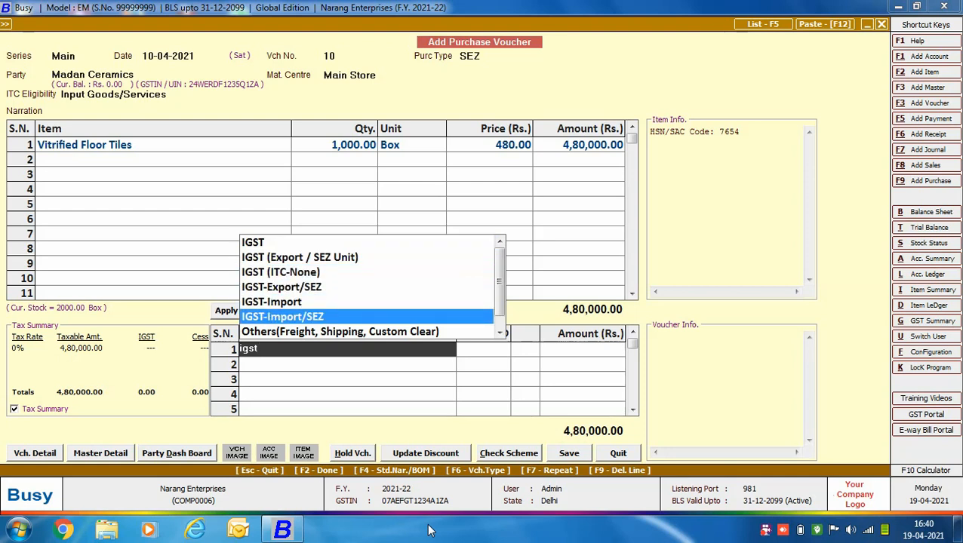
{"action": "key", "text": "Return"}
{"action": "type", "text": "28"}
{"action": "key", "text": "Return"}
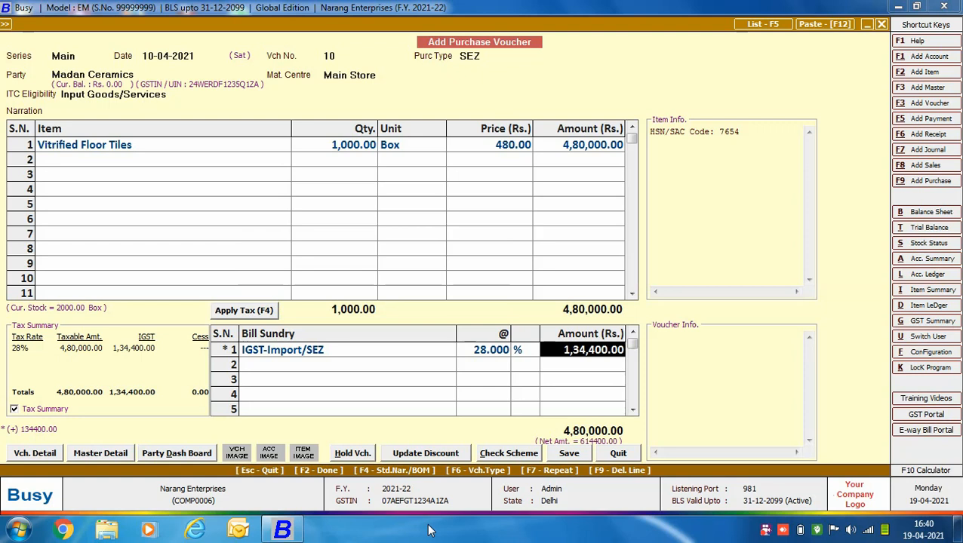
Step: Save the voucher and complete the GST reporting details with purchase bill number 9810712, date 10-04-2021 and the port code
{"action": "key", "text": "Return"}
{"action": "key", "text": "Return"}
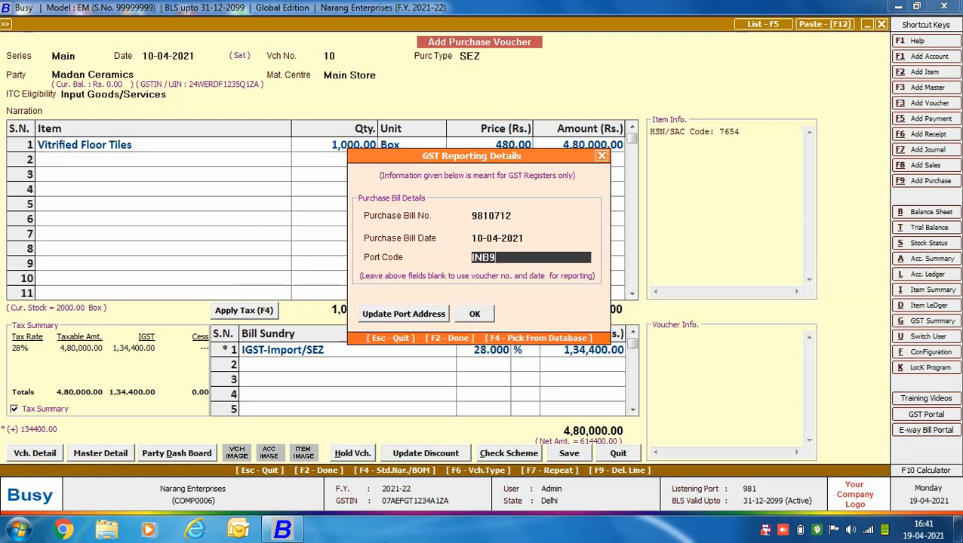
{"action": "key", "text": "Return"}
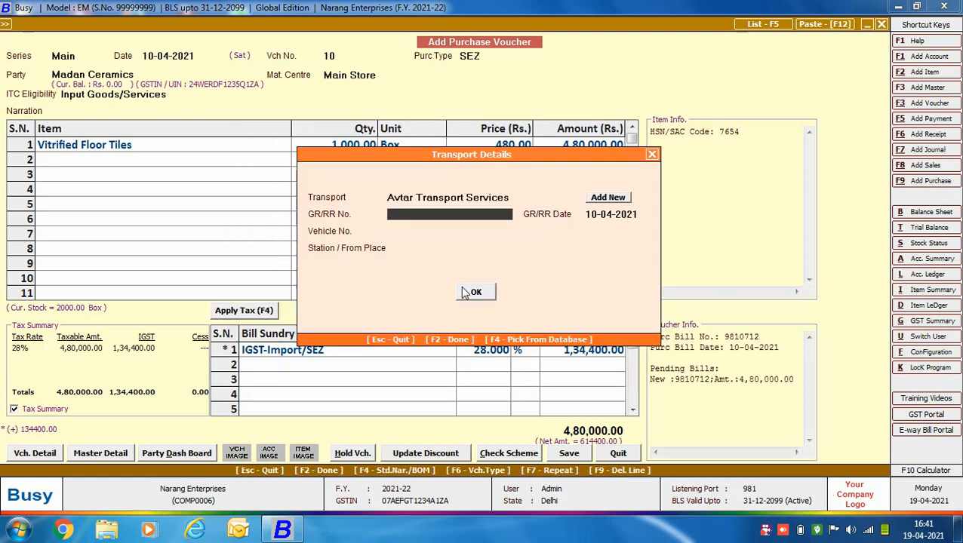
Step: Confirm the transport details with Avtar Transport Services to save the SEZ purchase voucher, and leave the voucher entry form
{"action": "left_click", "coordinate": [464, 292]}
{"action": "left_click", "coordinate": [514, 292]}
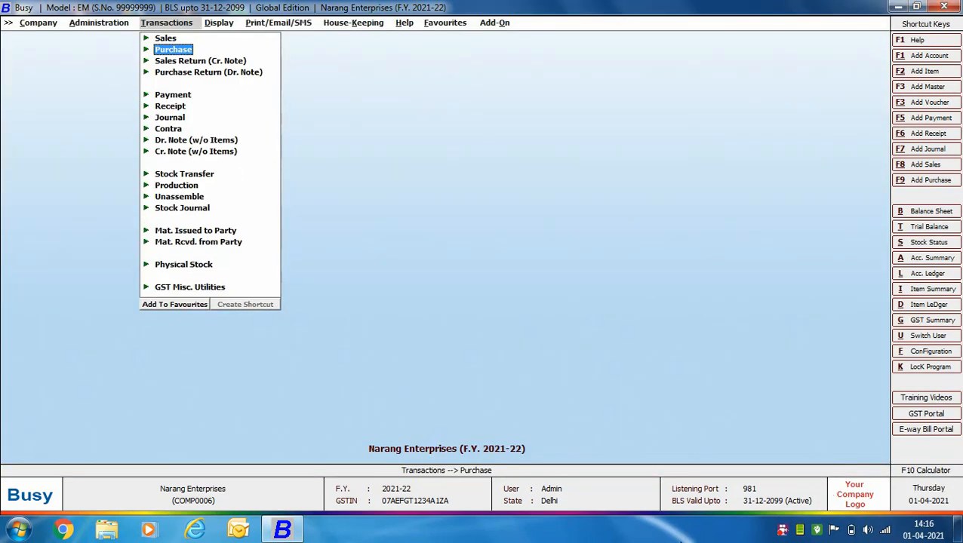
{"action": "key", "text": "Escape"}
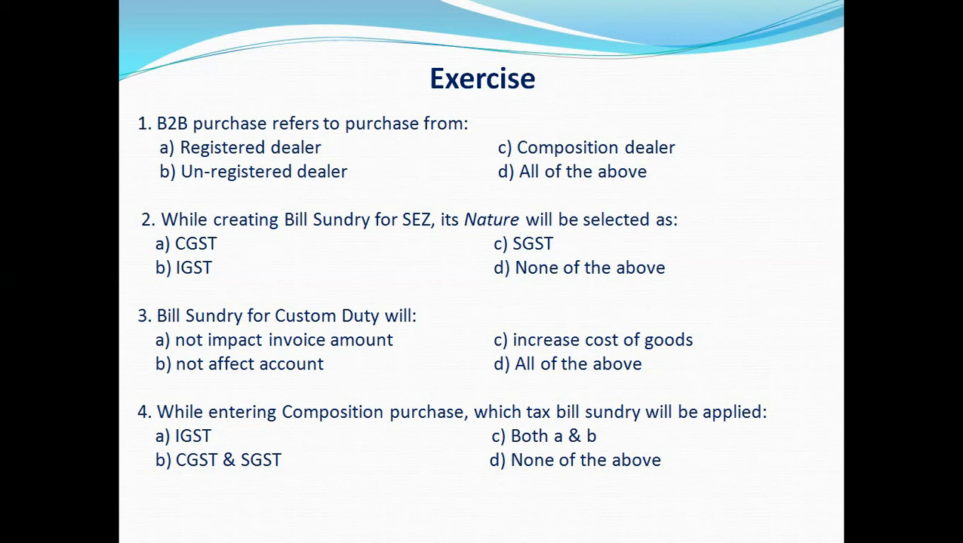
{"action": "key", "text": "Right"}
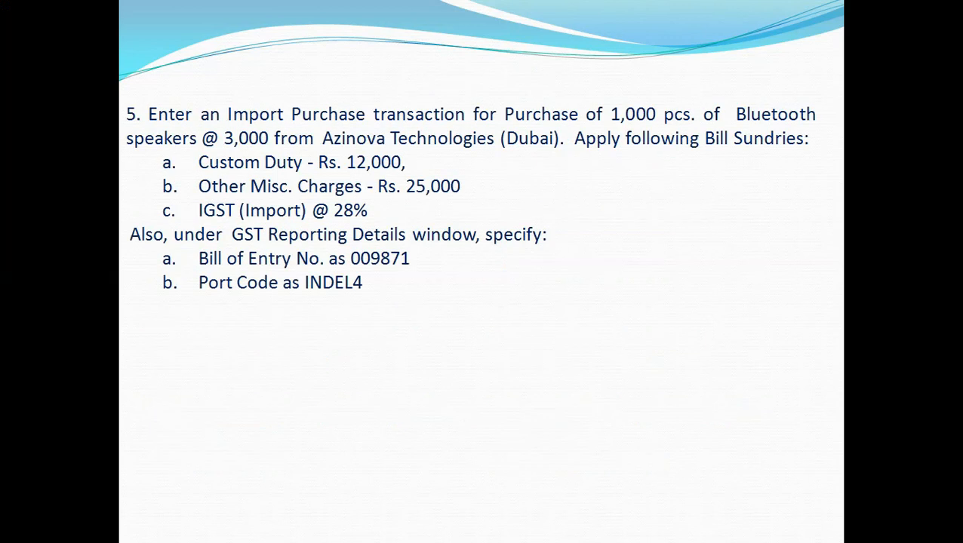